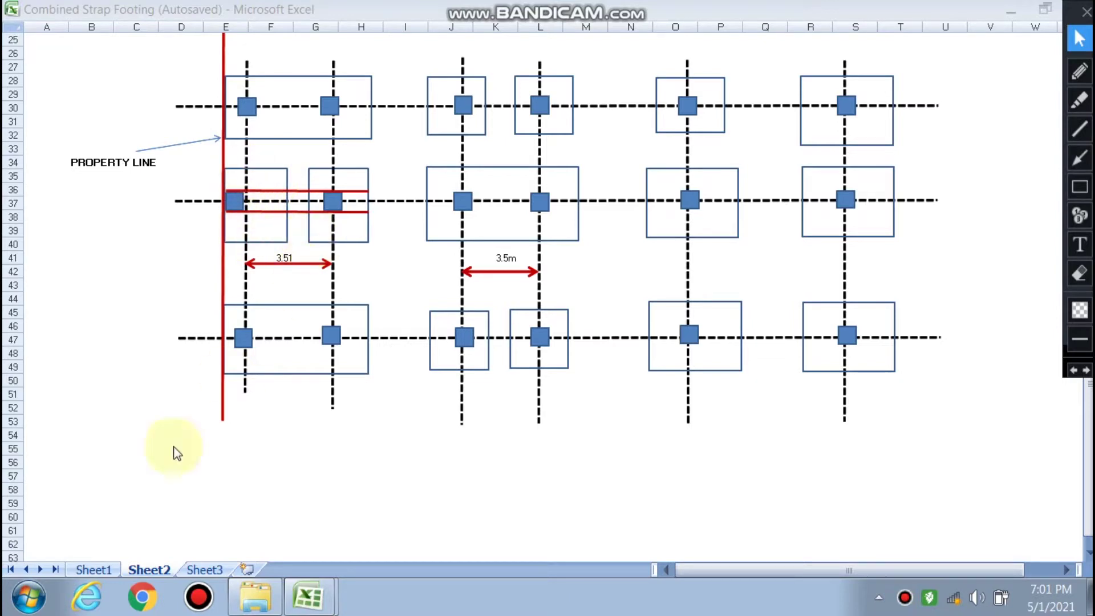
Open Sheet1 and review the strap footing's input data, column loads, required footing area and combined length.
{"action": "left_click", "coordinate": [92, 568]}
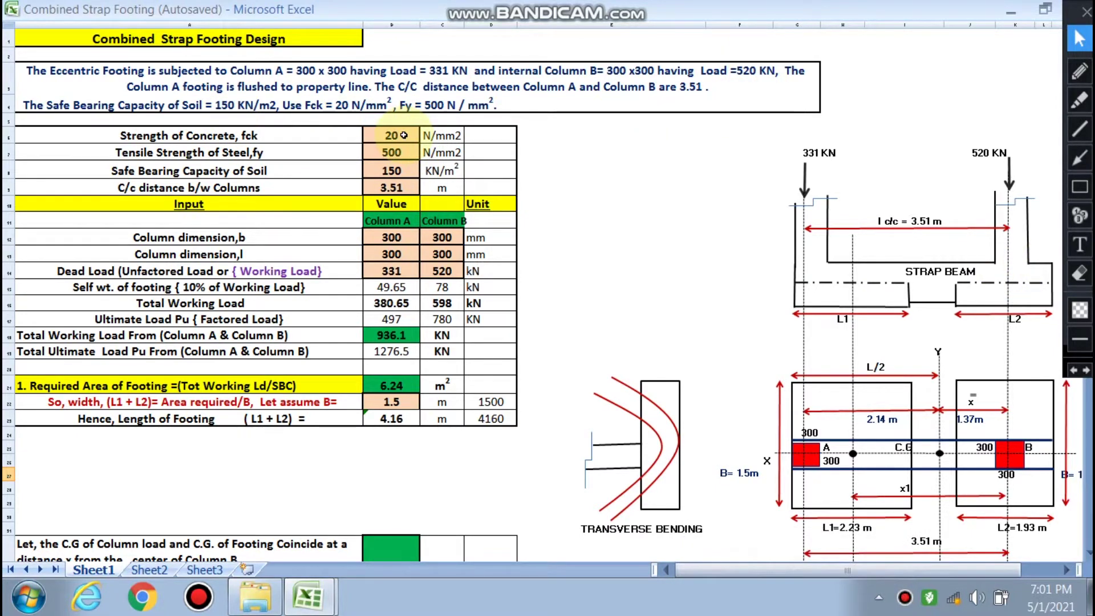
{"action": "left_click", "coordinate": [616, 204]}
{"action": "scroll", "coordinate": [810, 450], "scroll_direction": "down", "scroll_amount": 1}
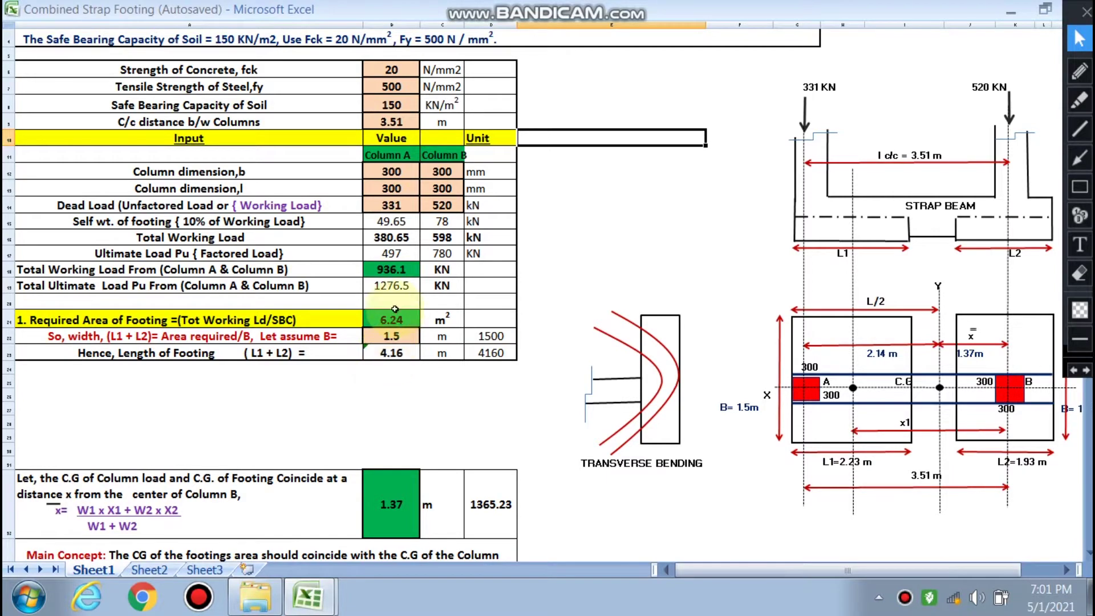
{"action": "scroll", "coordinate": [388, 207], "scroll_direction": "down", "scroll_amount": 1}
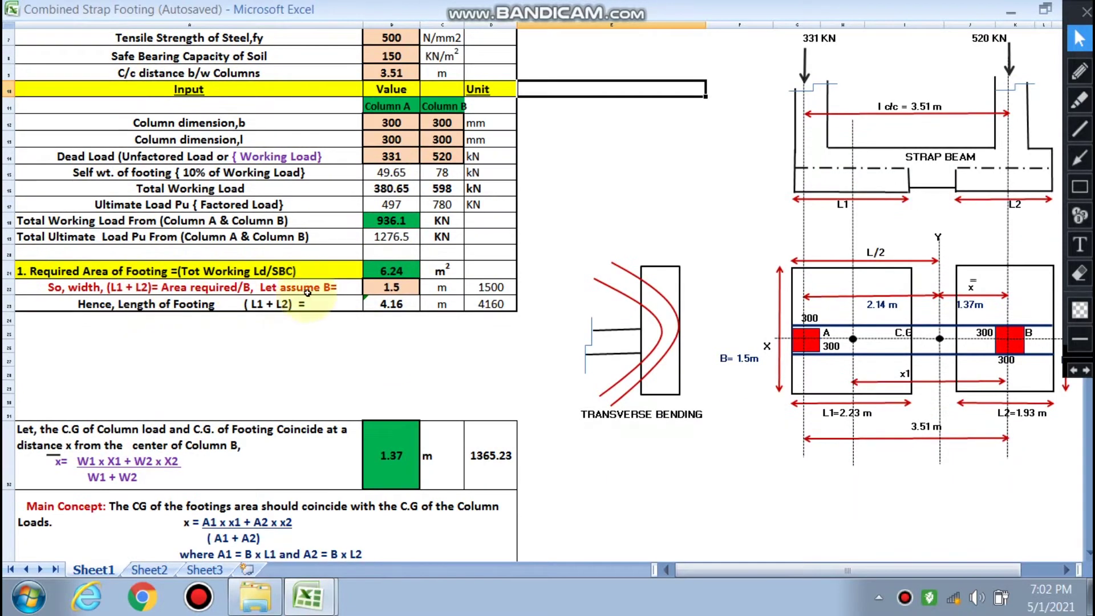
{"action": "scroll", "coordinate": [456, 302], "scroll_direction": "down", "scroll_amount": 2}
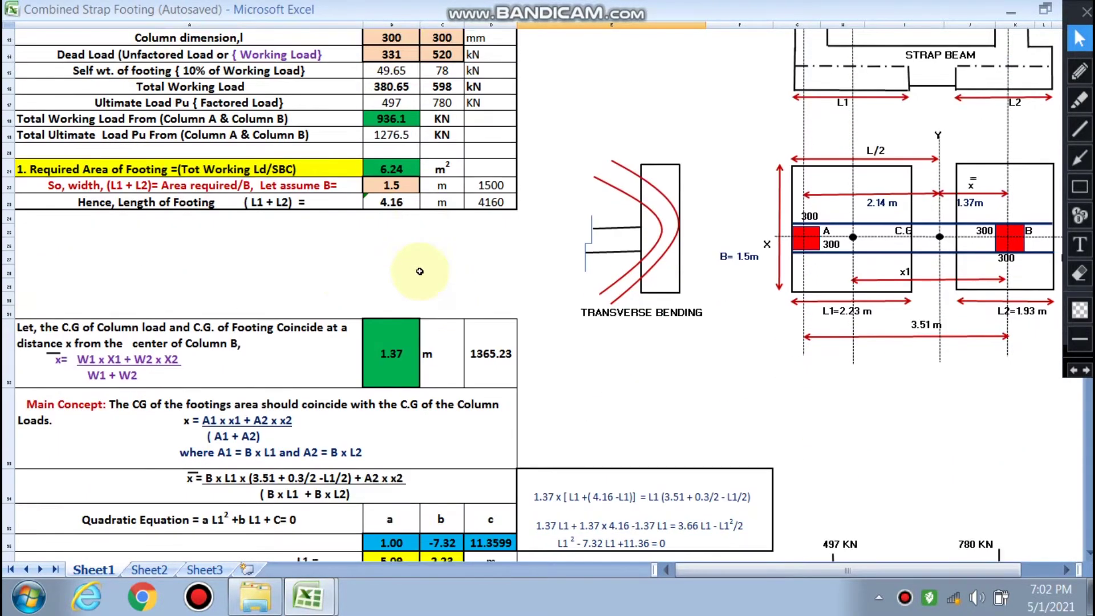
{"action": "scroll", "coordinate": [420, 271], "scroll_direction": "down", "scroll_amount": 1}
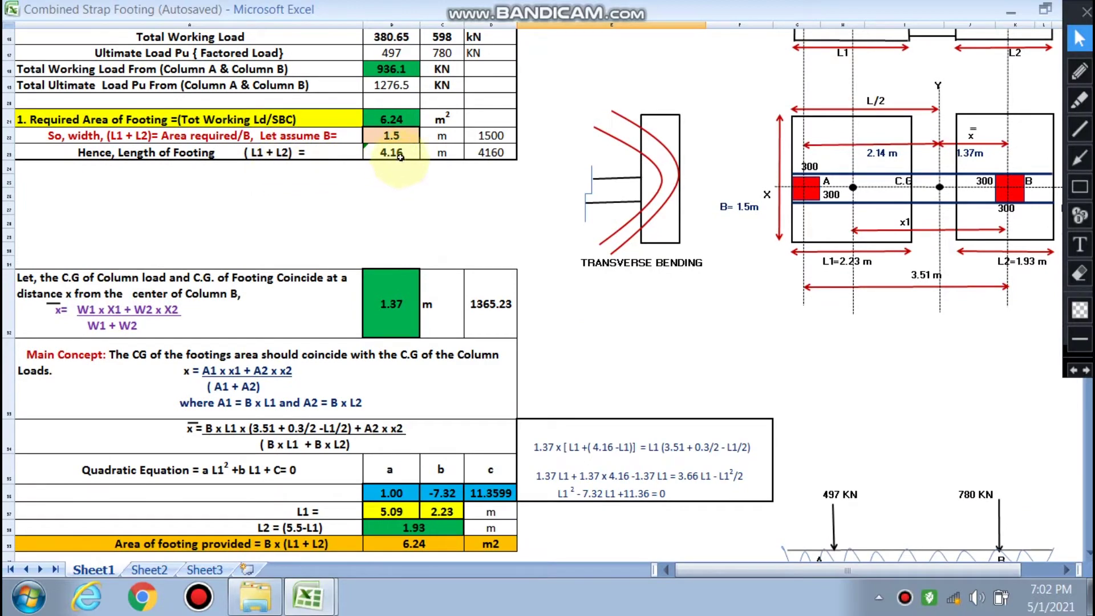
{"action": "scroll", "coordinate": [393, 162], "scroll_direction": "down", "scroll_amount": 1}
{"action": "scroll", "coordinate": [388, 163], "scroll_direction": "down", "scroll_amount": 1}
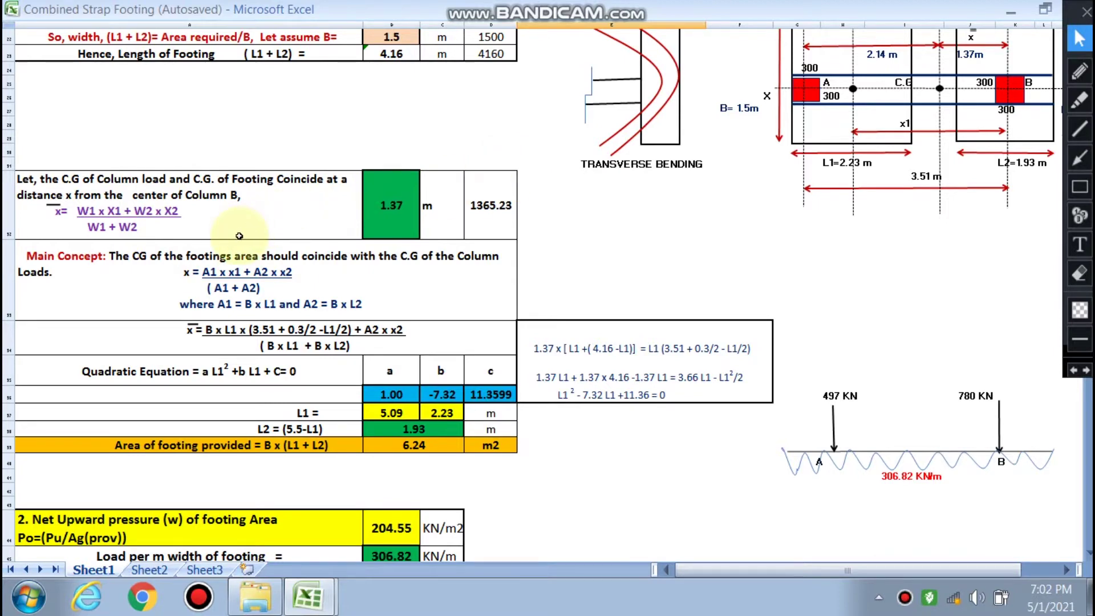
Examine the centre-of-gravity calculation and the quadratic equation used to find footing lengths L1 and L2.
{"action": "scroll", "coordinate": [798, 348], "scroll_direction": "down", "scroll_amount": 2}
{"action": "scroll", "coordinate": [744, 346], "scroll_direction": "up", "scroll_amount": 2}
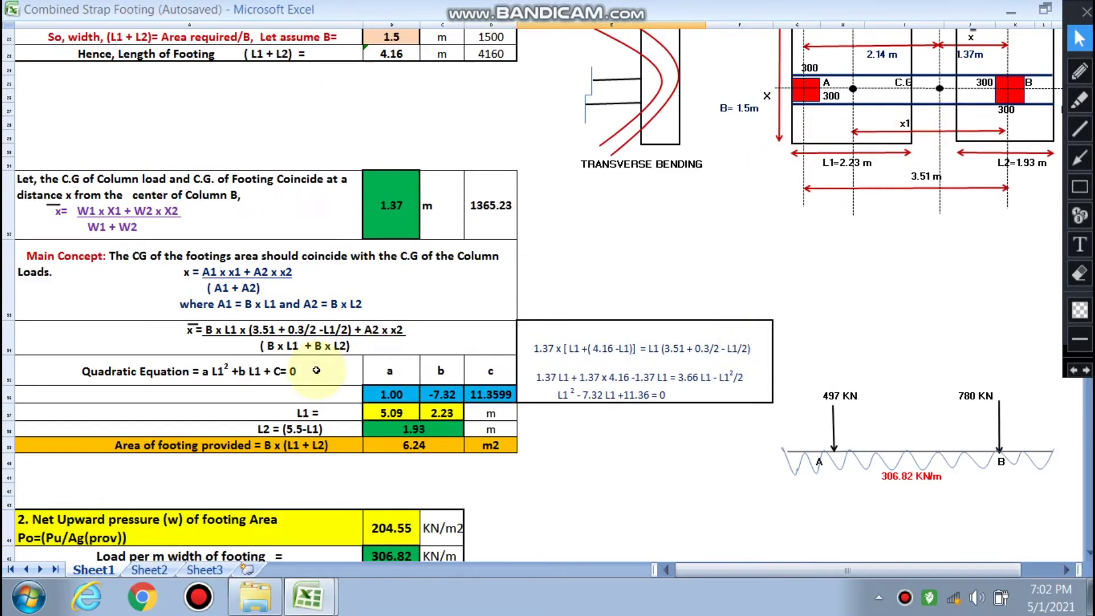
{"action": "scroll", "coordinate": [258, 305], "scroll_direction": "down", "scroll_amount": 1}
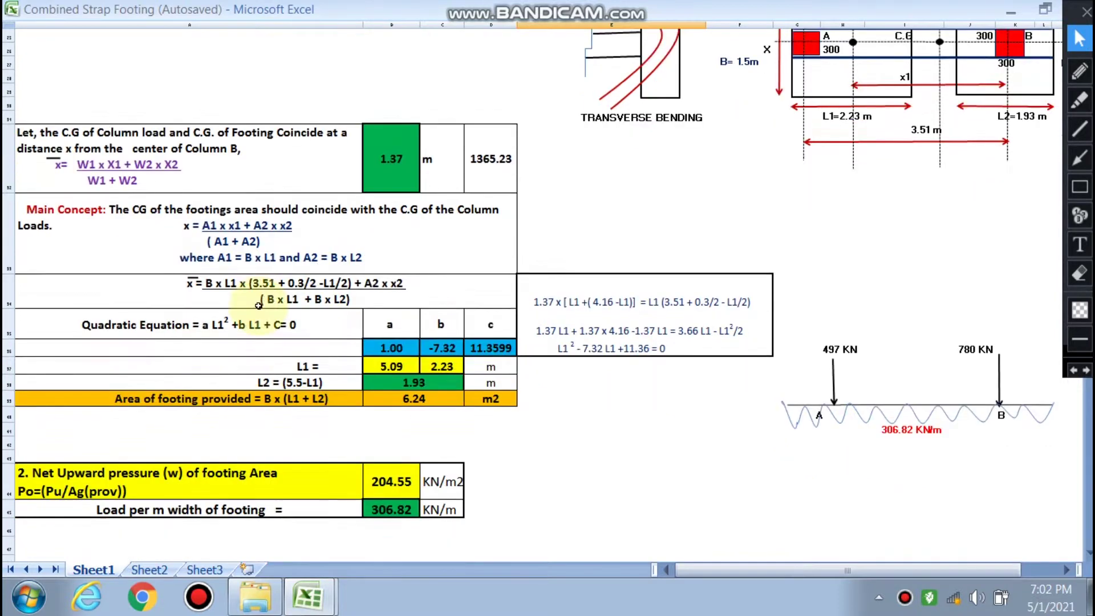
{"action": "scroll", "coordinate": [258, 305], "scroll_direction": "down", "scroll_amount": 1}
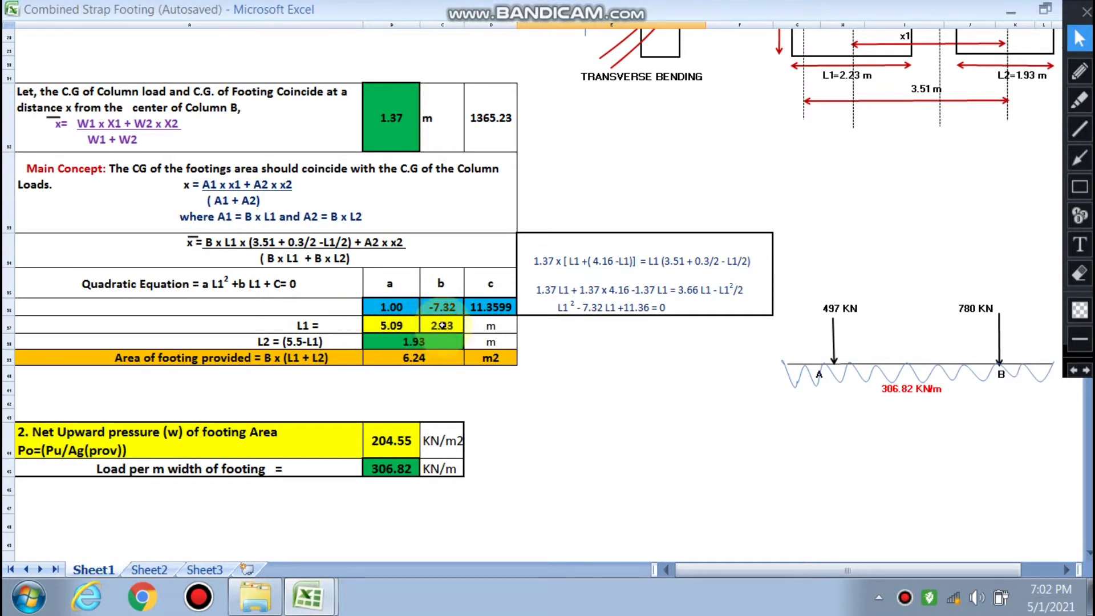
{"action": "scroll", "coordinate": [758, 308], "scroll_direction": "up", "scroll_amount": 1}
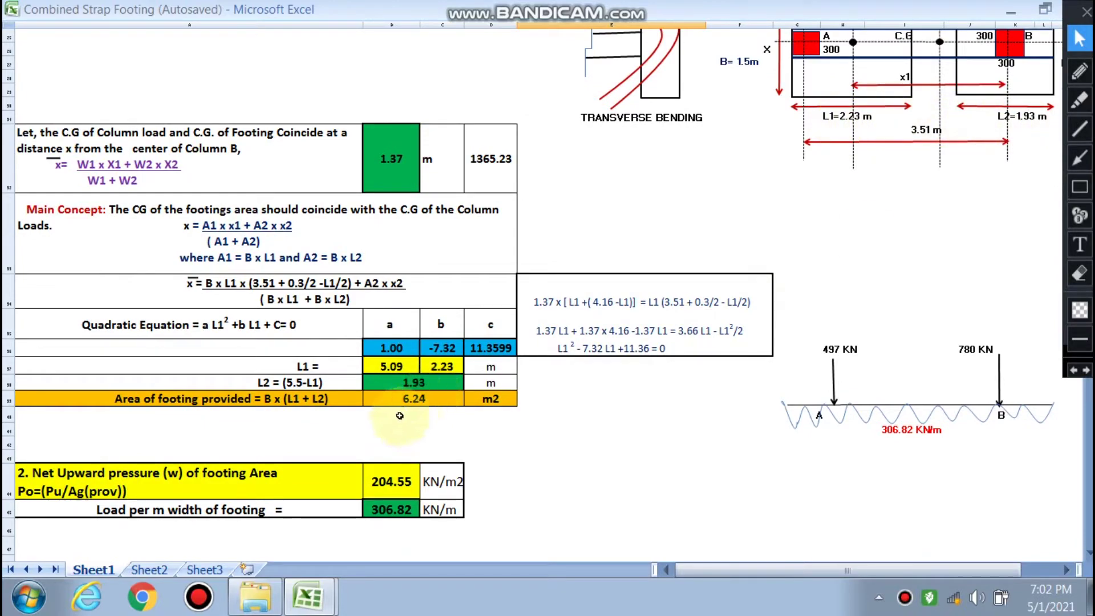
Review the net upward pressure, the footing depth based on bending moment, and the start of the slab reinforcement calculation.
{"action": "scroll", "coordinate": [436, 388], "scroll_direction": "down", "scroll_amount": 8}
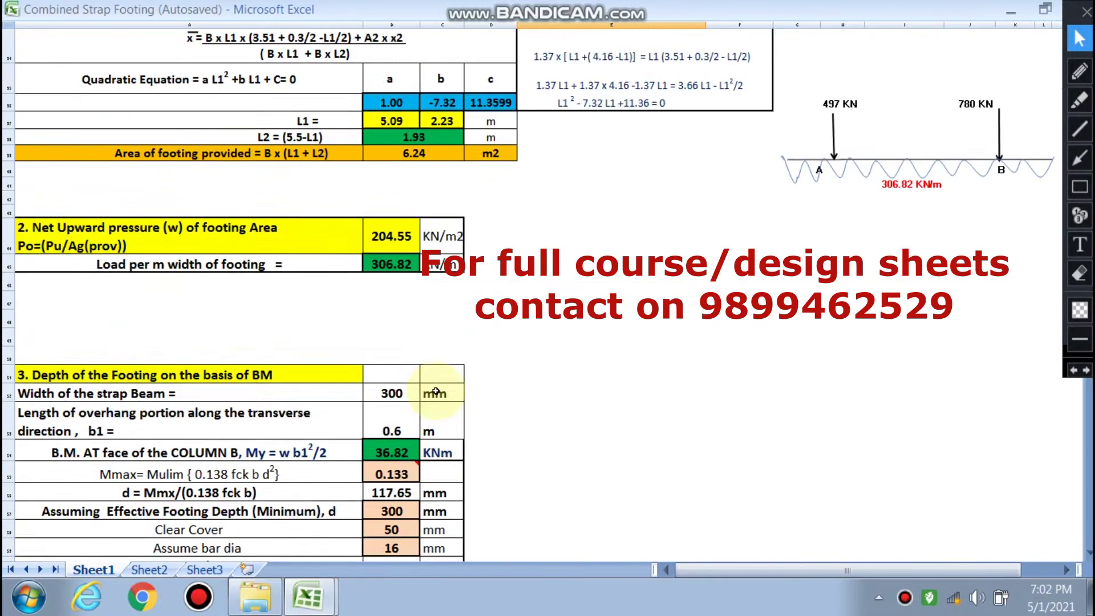
{"action": "scroll", "coordinate": [378, 285], "scroll_direction": "up", "scroll_amount": 1}
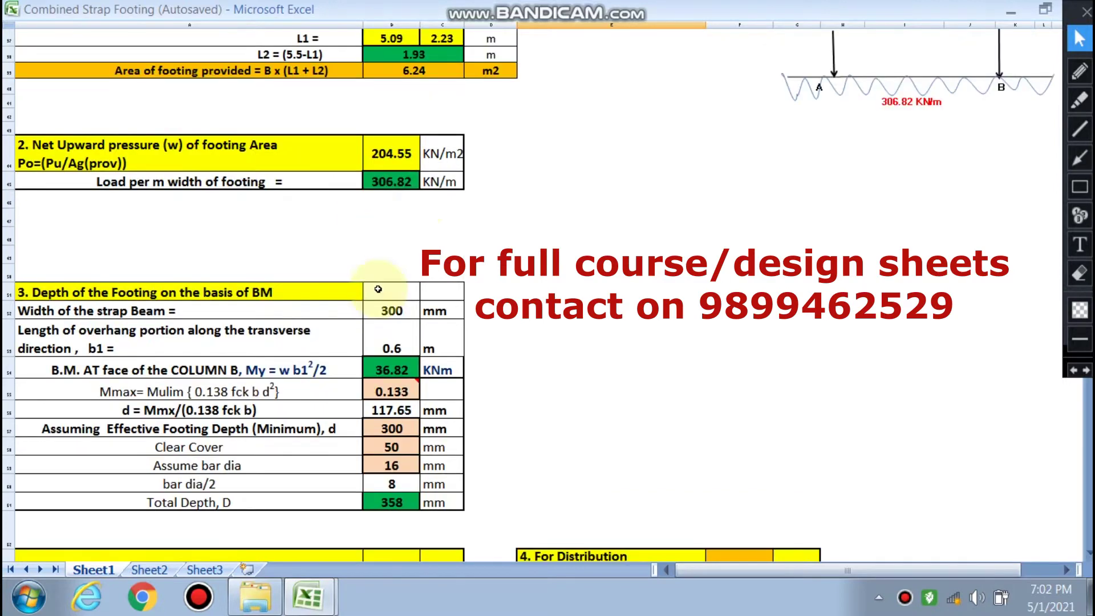
{"action": "scroll", "coordinate": [384, 260], "scroll_direction": "down", "scroll_amount": 1}
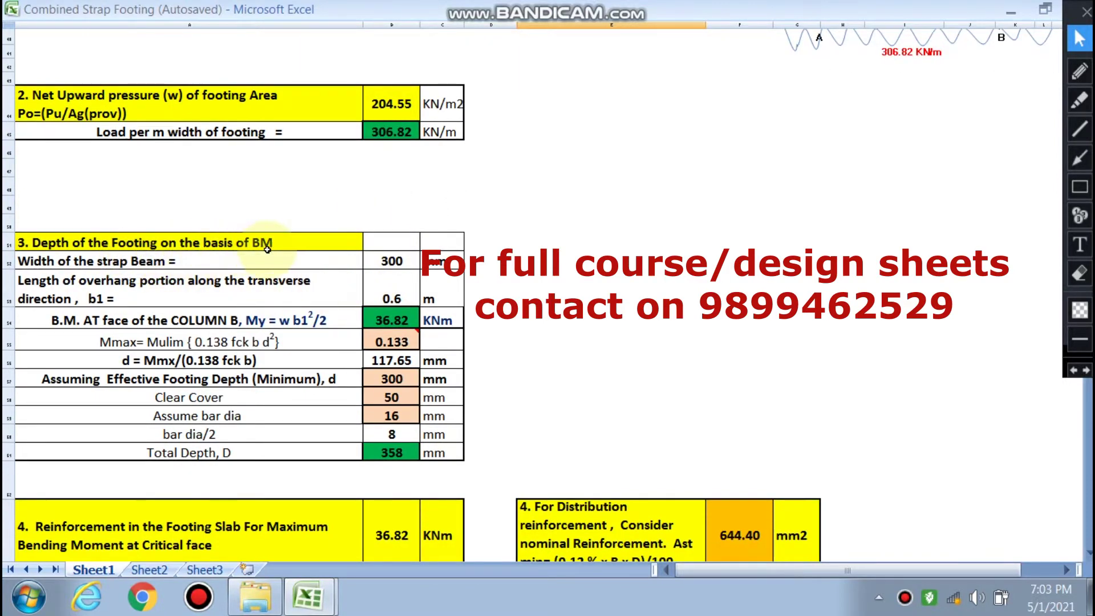
{"action": "scroll", "coordinate": [308, 291], "scroll_direction": "up", "scroll_amount": 1}
{"action": "scroll", "coordinate": [213, 358], "scroll_direction": "down", "scroll_amount": 1}
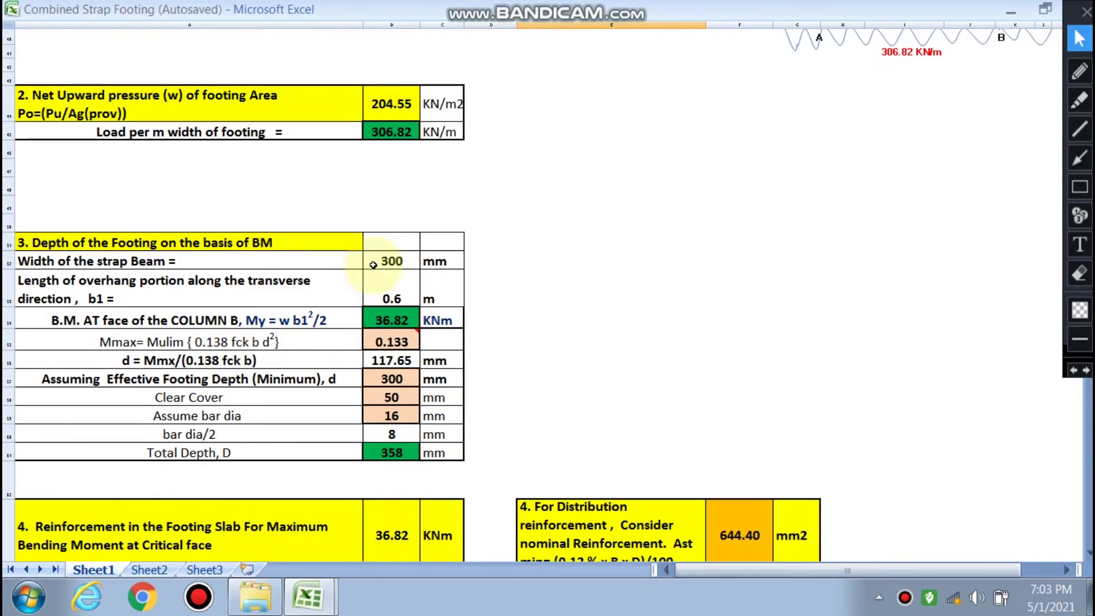
{"action": "scroll", "coordinate": [385, 395], "scroll_direction": "down", "scroll_amount": 2}
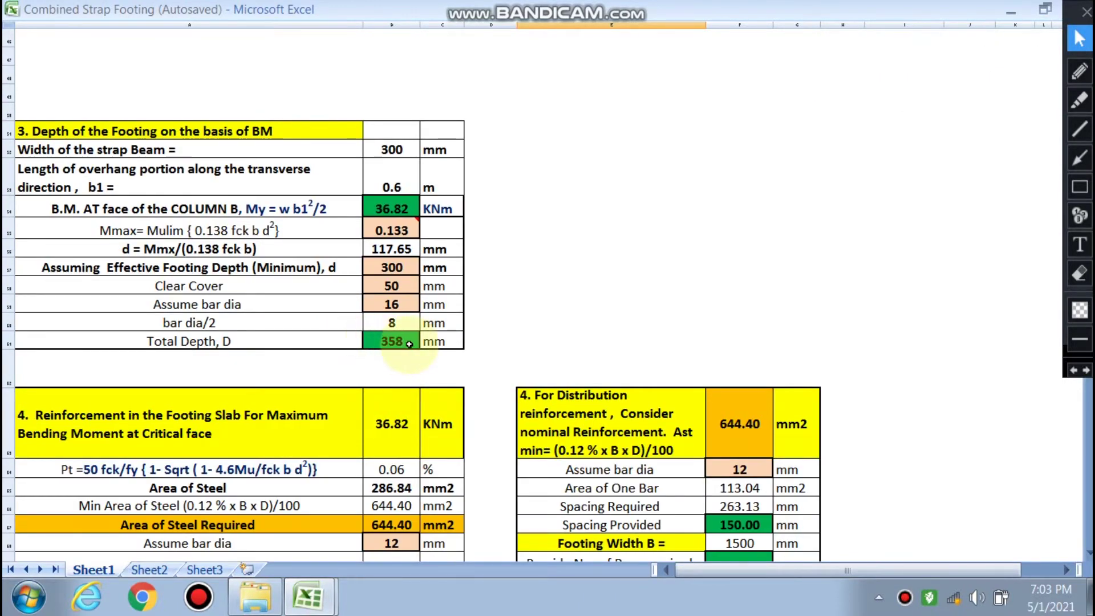
{"action": "scroll", "coordinate": [403, 345], "scroll_direction": "down", "scroll_amount": 2}
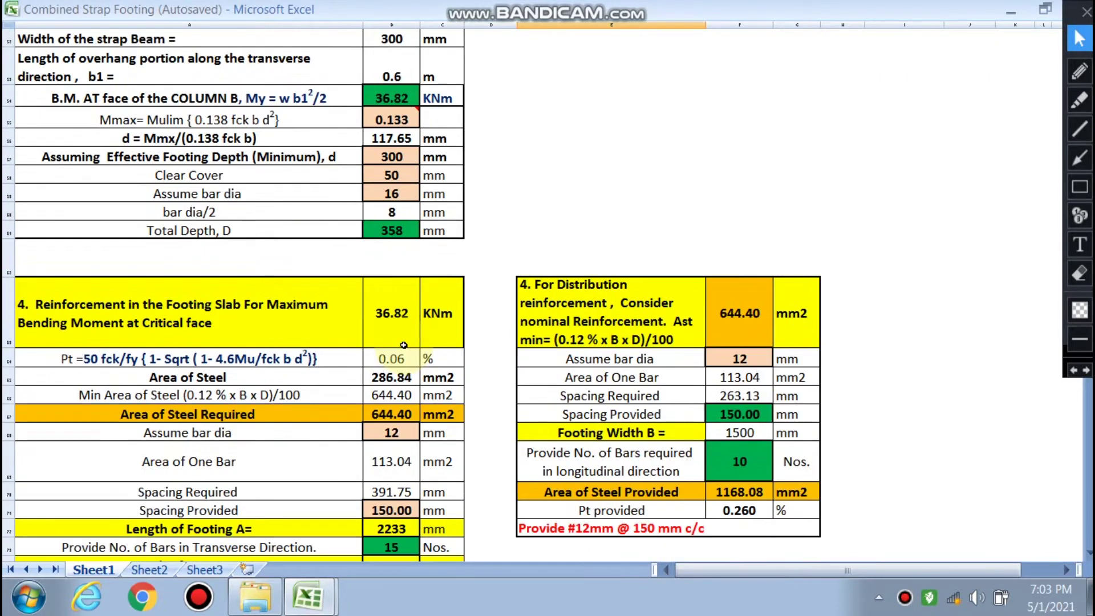
{"action": "scroll", "coordinate": [403, 345], "scroll_direction": "down", "scroll_amount": 1}
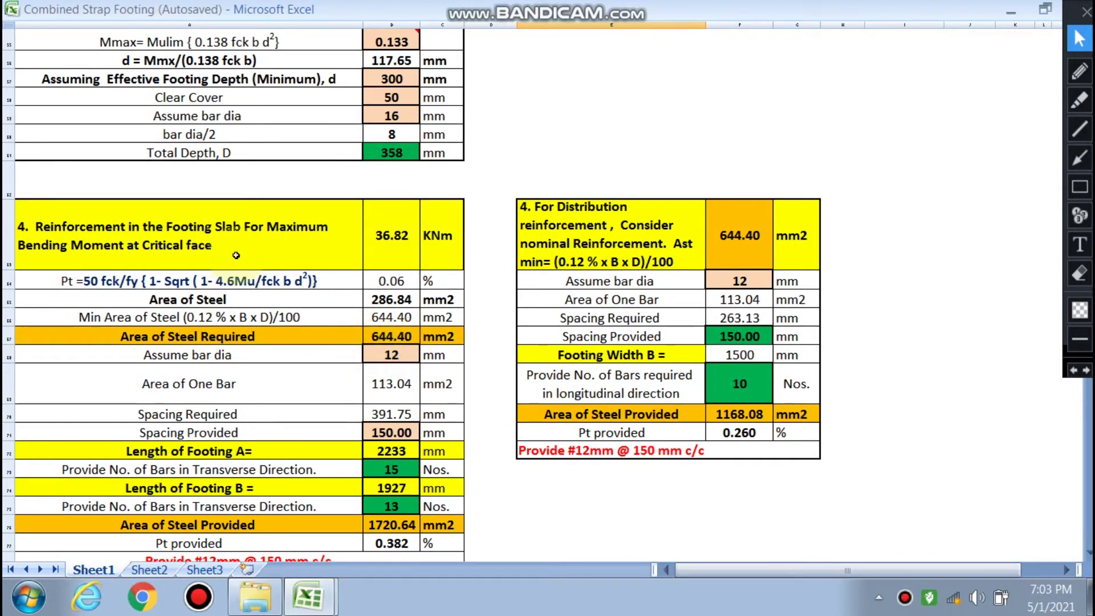
Inspect the footing plan diagram across its full width, including columns A and B and the strap beam, and return to the depth calculation.
{"action": "scroll", "coordinate": [234, 240], "scroll_direction": "up", "scroll_amount": 12}
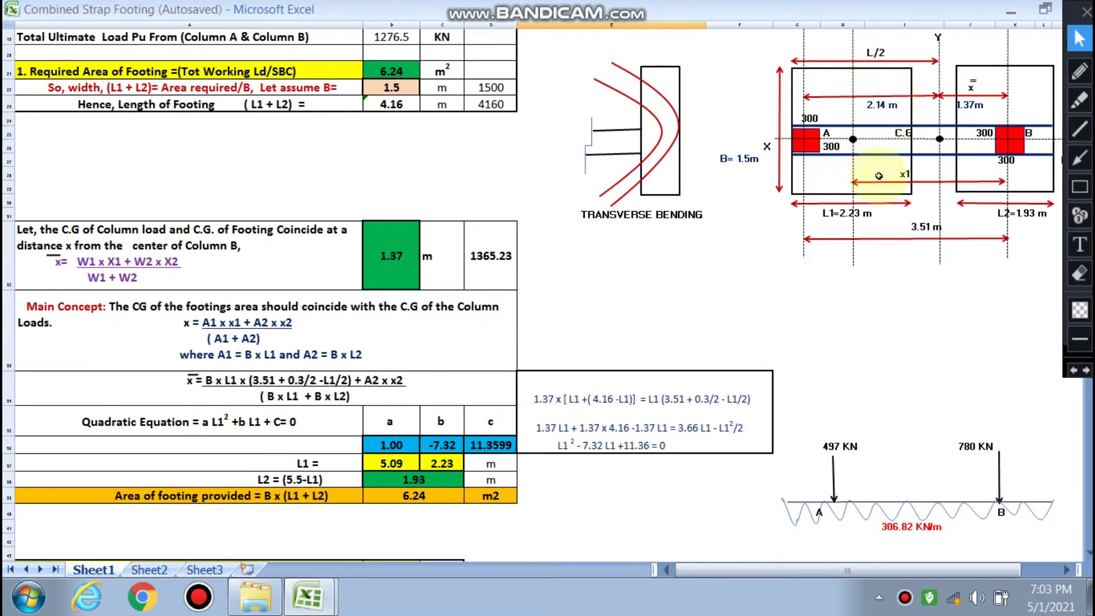
{"action": "left_click_drag", "start_coordinate": [778, 568], "coordinate": [793, 569]}
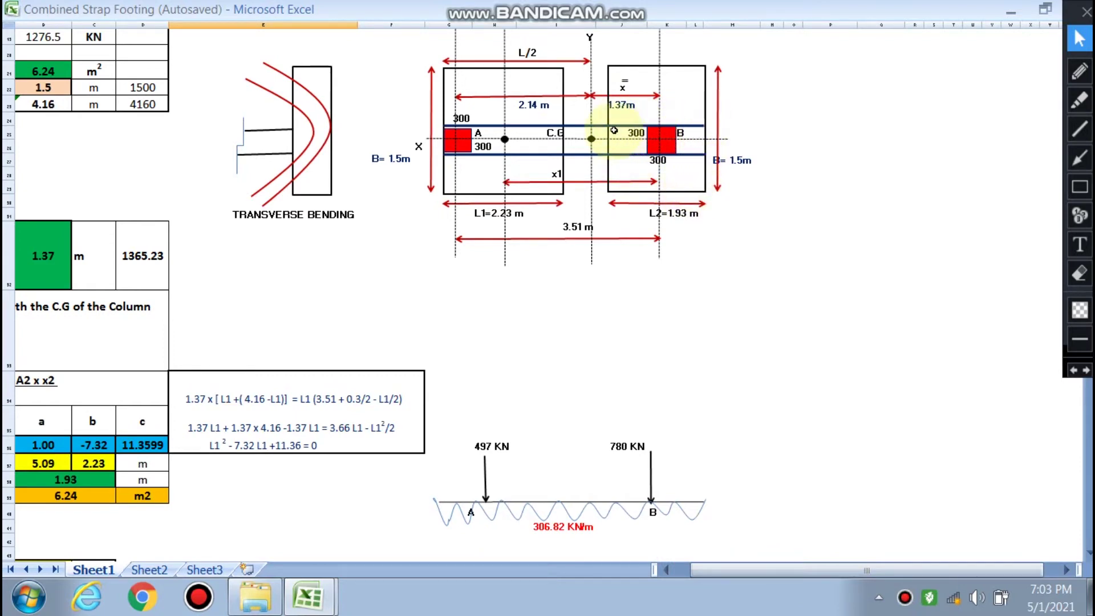
{"action": "left_click_drag", "start_coordinate": [709, 569], "coordinate": [691, 569]}
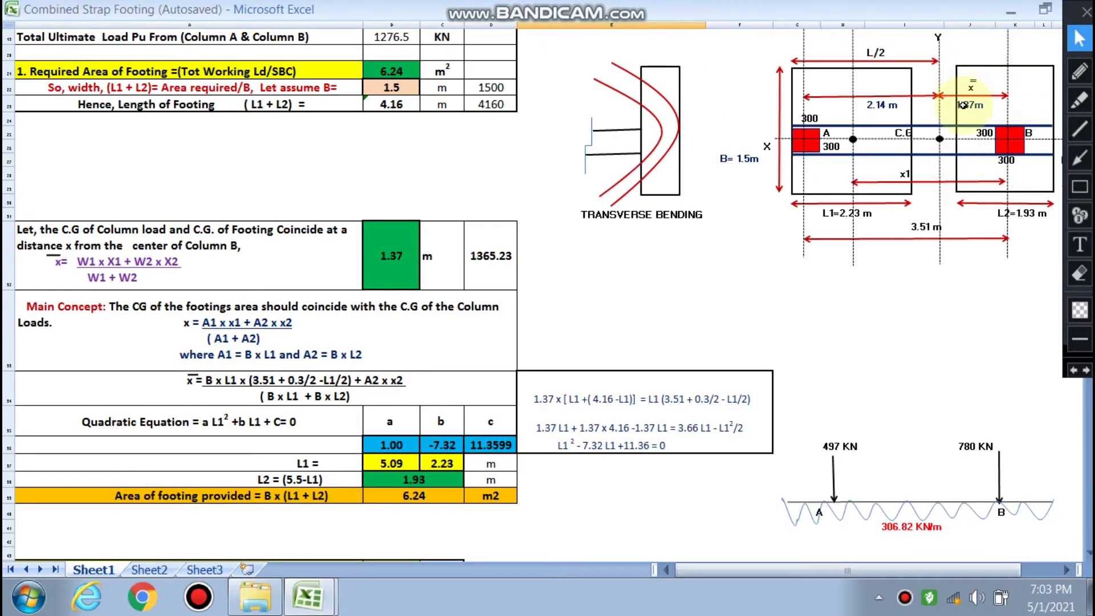
{"action": "scroll", "coordinate": [429, 241], "scroll_direction": "down", "scroll_amount": 8}
{"action": "scroll", "coordinate": [430, 241], "scroll_direction": "down", "scroll_amount": 6}
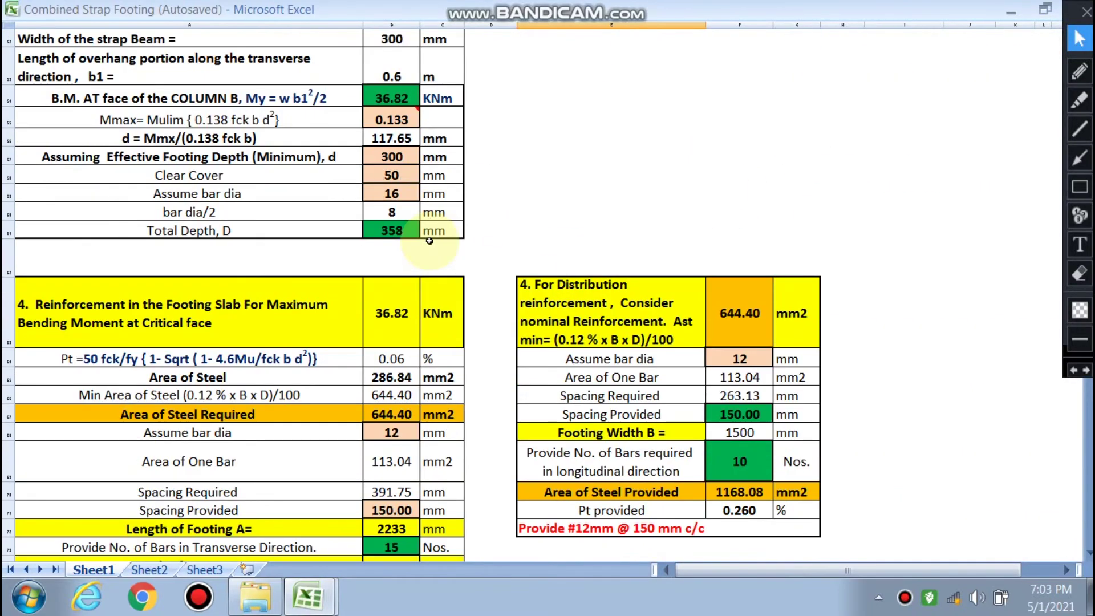
Examine the bending moment at the face of column B and the slab's steel percentage formula and area of steel.
{"action": "scroll", "coordinate": [385, 265], "scroll_direction": "up", "scroll_amount": 2}
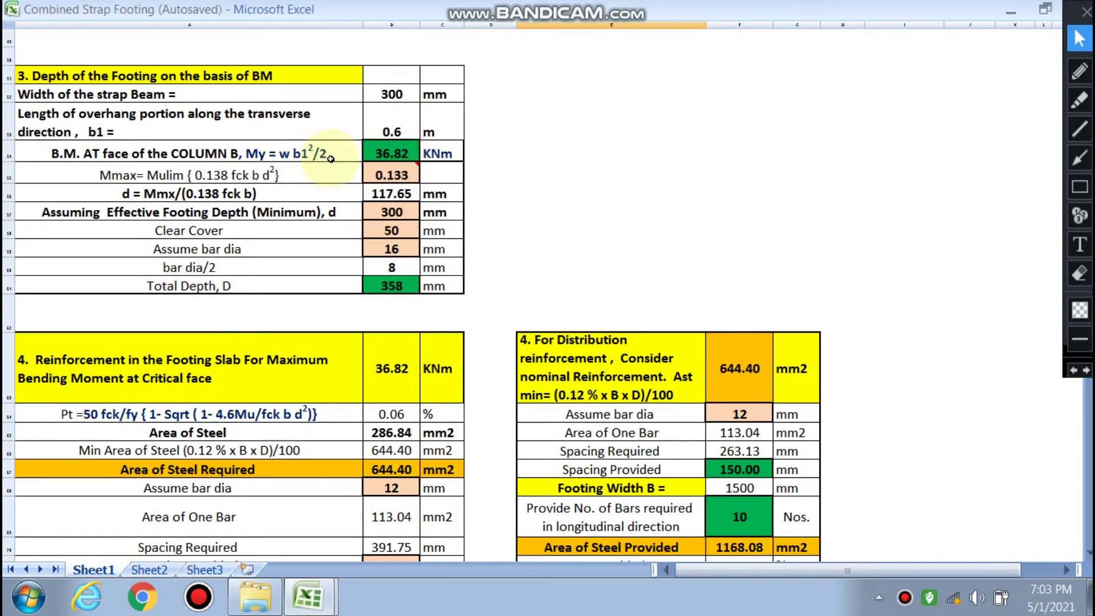
{"action": "scroll", "coordinate": [391, 155], "scroll_direction": "down", "scroll_amount": 2}
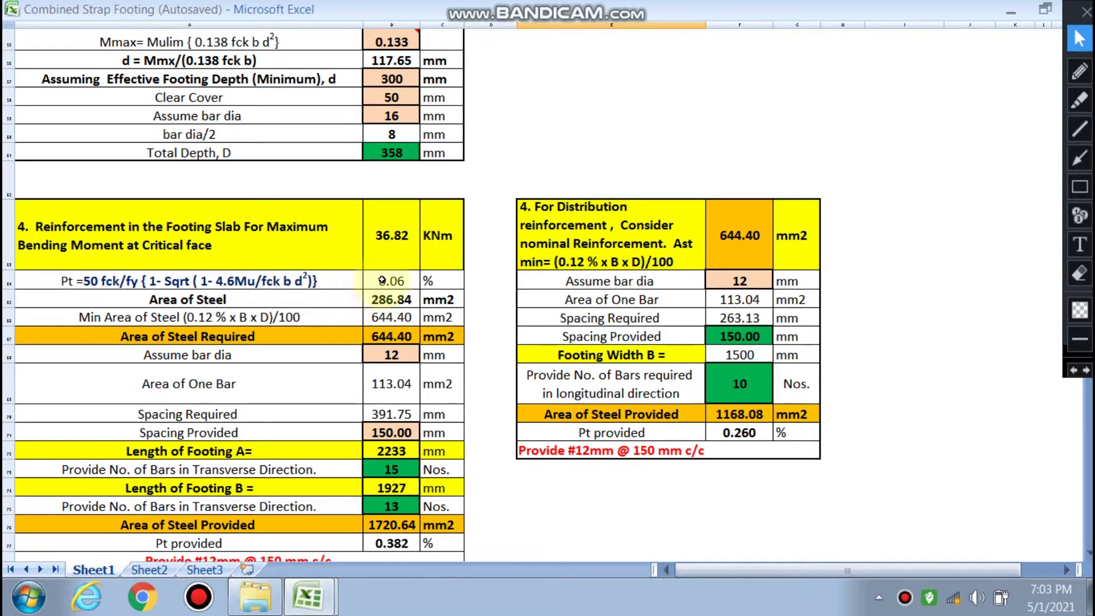
{"action": "double_click", "coordinate": [392, 281]}
{"action": "key", "text": "Escape"}
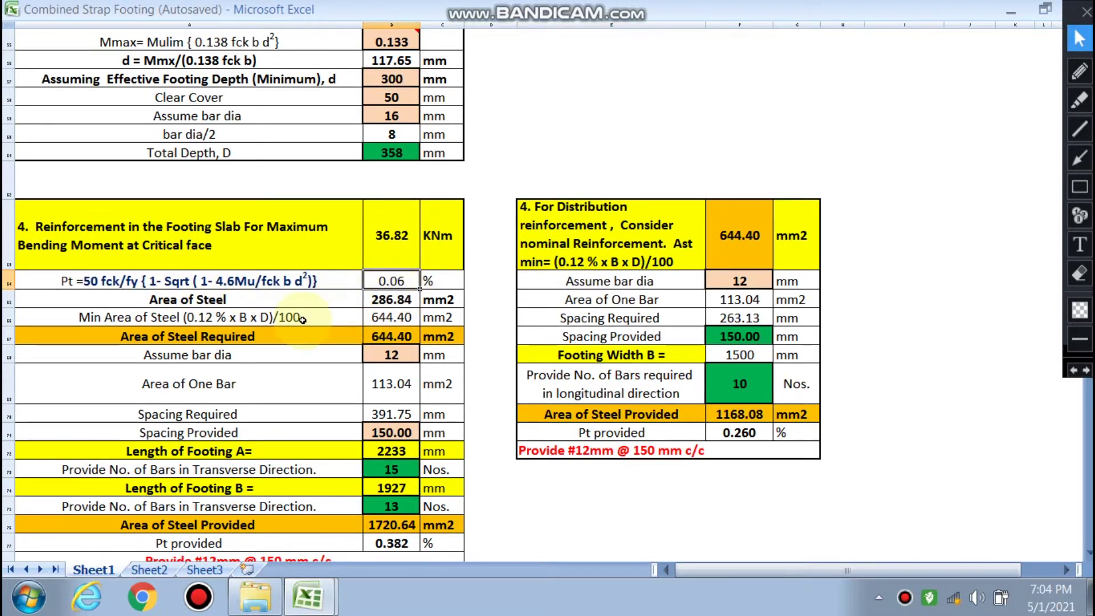
{"action": "left_click", "coordinate": [397, 300]}
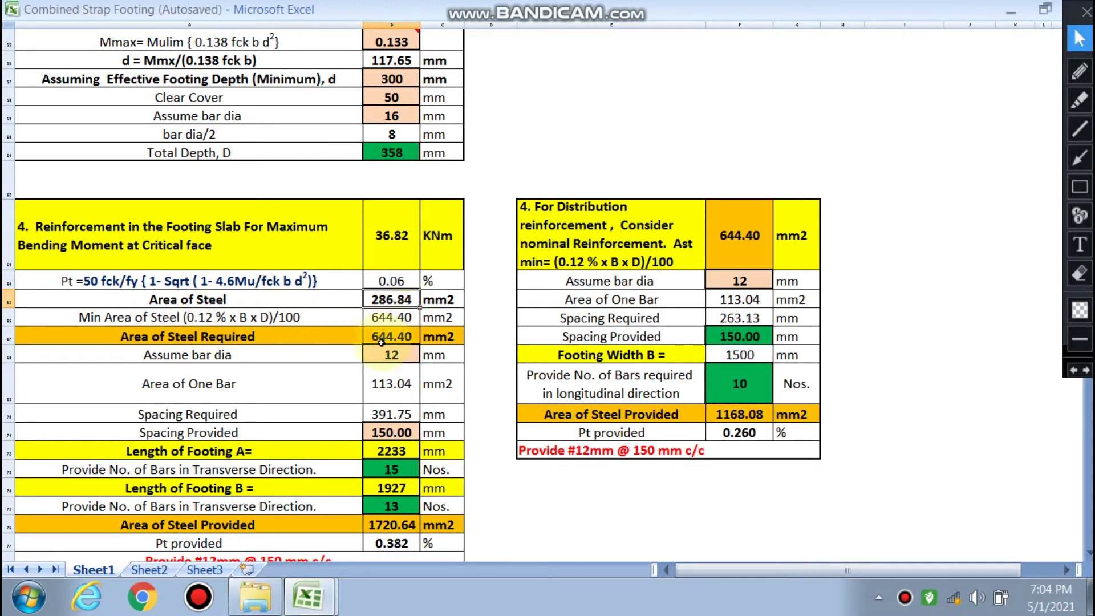
Try a 10 mm assumed bar diameter for the footing slab reinforcement and return it to 12 mm.
{"action": "left_click", "coordinate": [412, 355]}
{"action": "left_click", "coordinate": [425, 354]}
{"action": "left_click", "coordinate": [385, 370]}
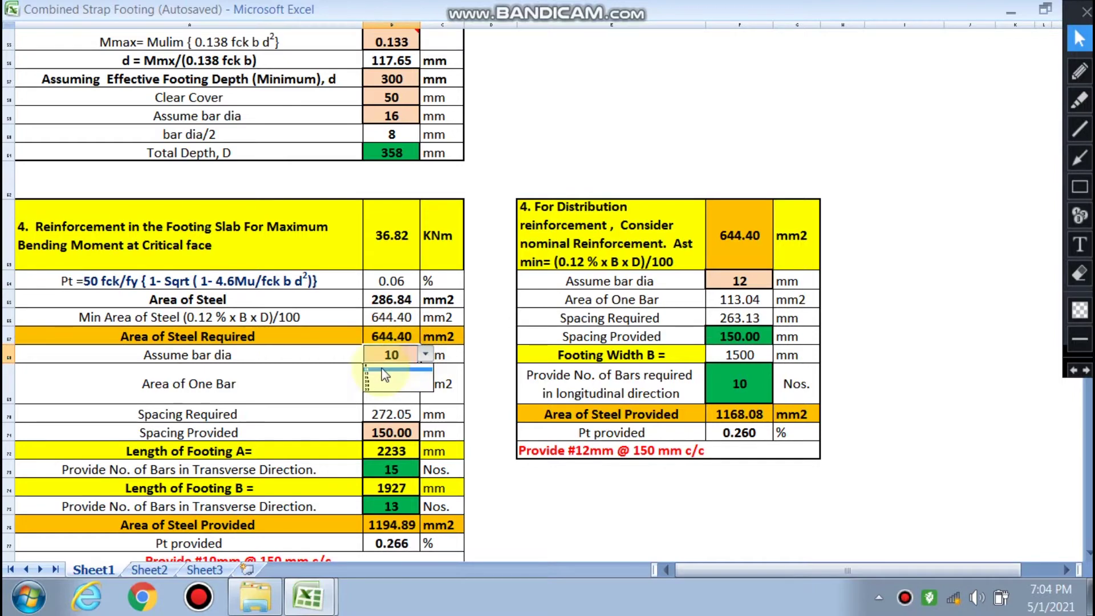
{"action": "left_click", "coordinate": [376, 381]}
Try a provided spacing of 160 mm for the footing slab's transverse bars and return it to 150 mm.
{"action": "scroll", "coordinate": [370, 365], "scroll_direction": "down", "scroll_amount": 1}
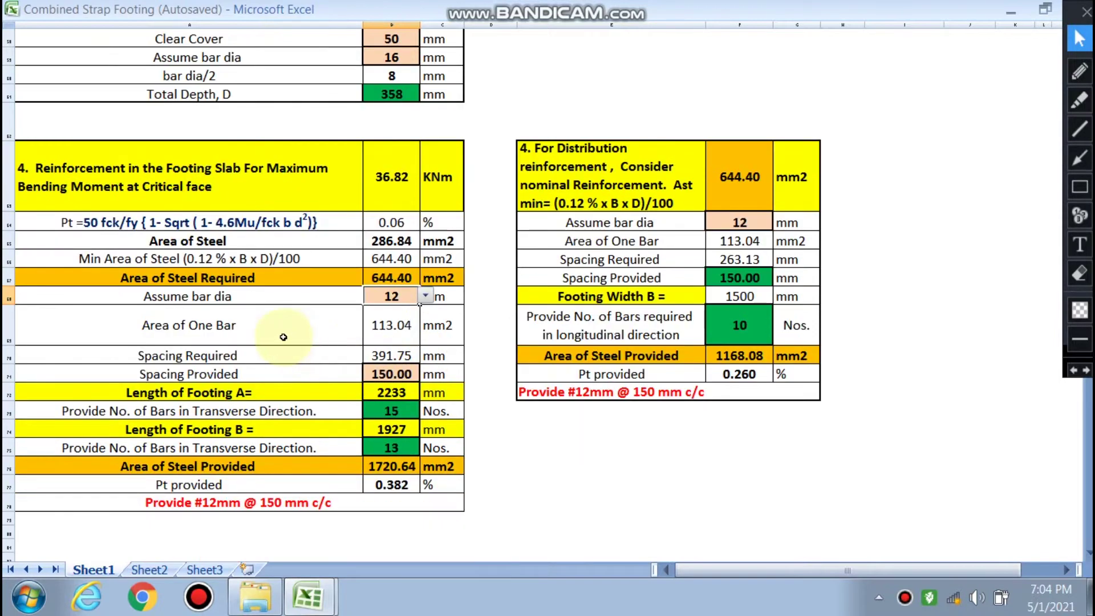
{"action": "scroll", "coordinate": [342, 325], "scroll_direction": "down", "scroll_amount": 1}
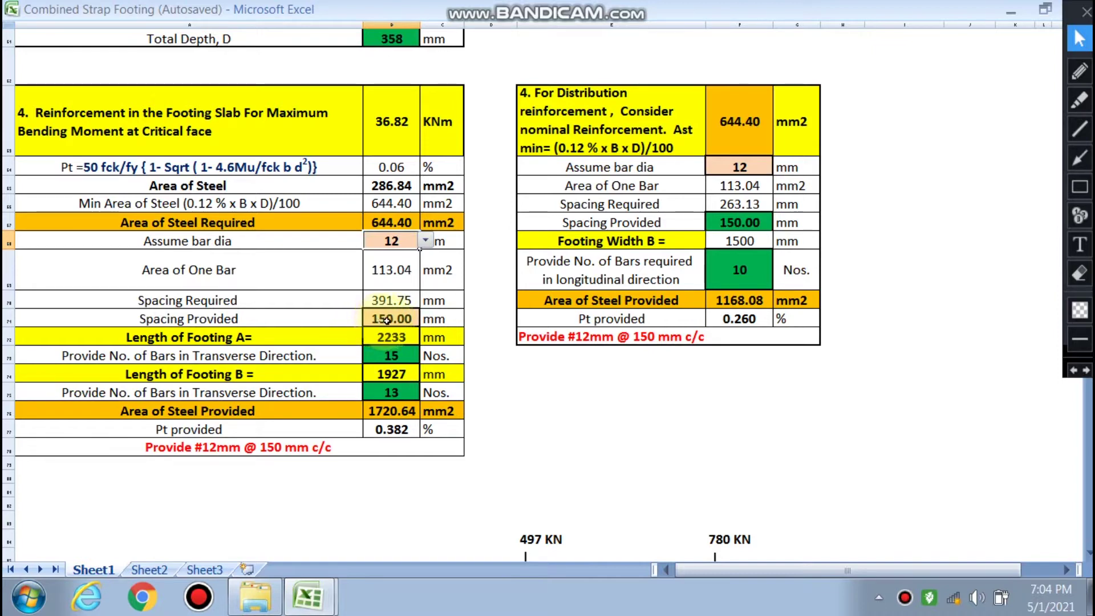
{"action": "left_click", "coordinate": [388, 319]}
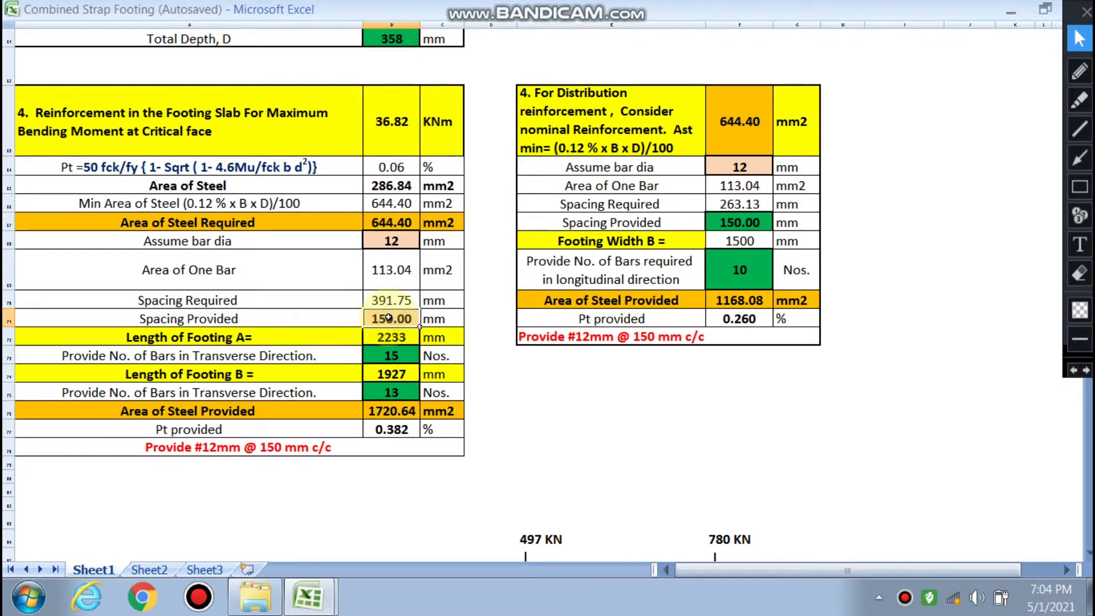
{"action": "type", "text": "160"}
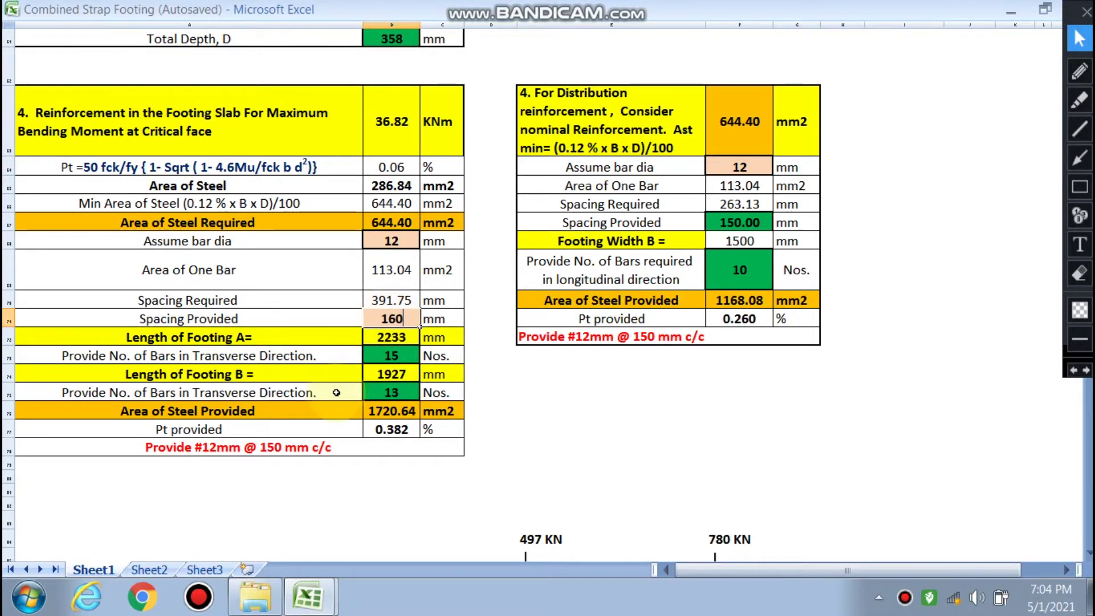
{"action": "left_click", "coordinate": [342, 393]}
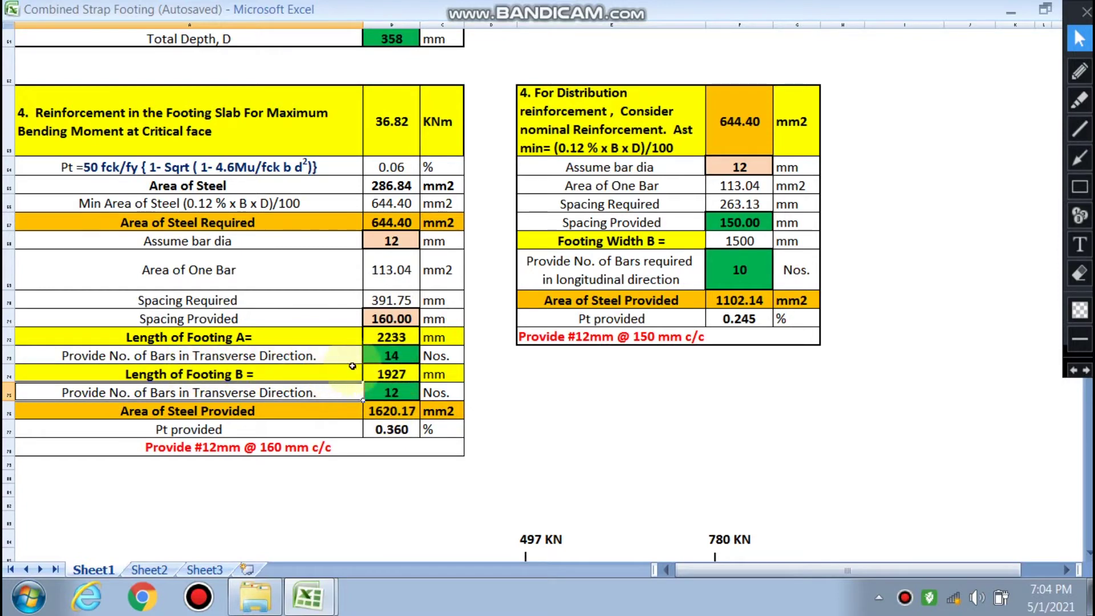
{"action": "left_click", "coordinate": [402, 318]}
{"action": "type", "text": "150"}
{"action": "left_click", "coordinate": [392, 392]}
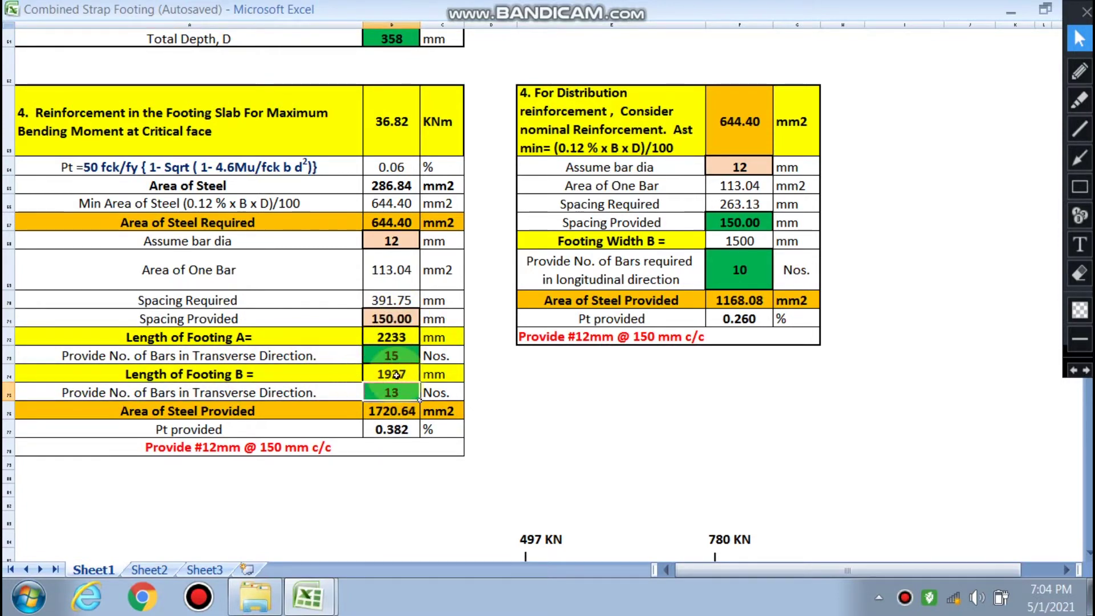
Compare footing lengths L1 and L2 in the plan diagram with the transverse bar counts and the slab's reinforcement note.
{"action": "scroll", "coordinate": [216, 346], "scroll_direction": "up", "scroll_amount": 13}
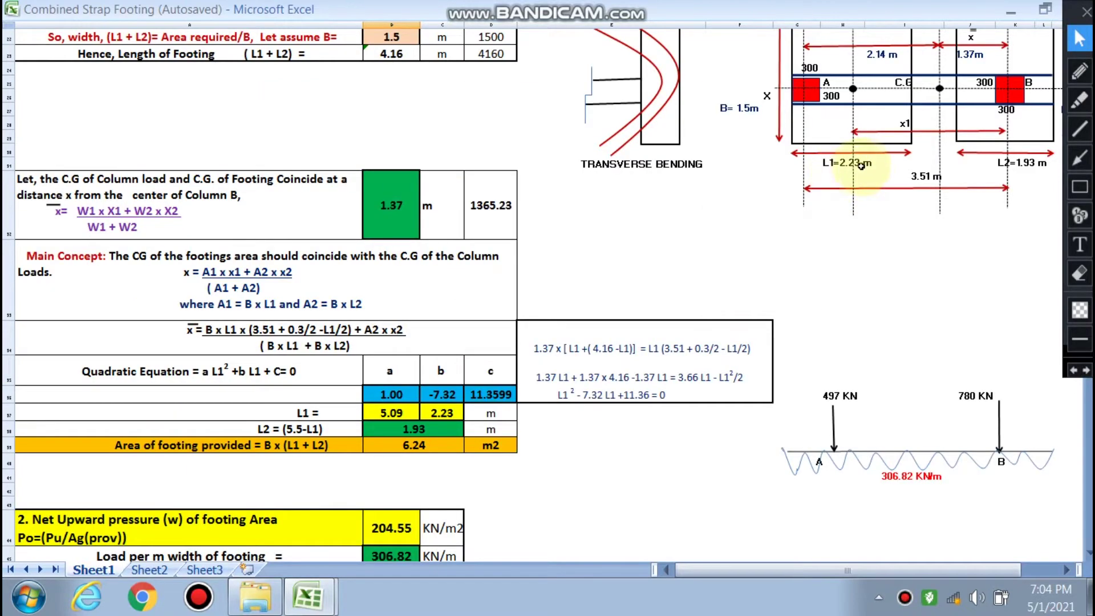
{"action": "scroll", "coordinate": [488, 296], "scroll_direction": "down", "scroll_amount": 12}
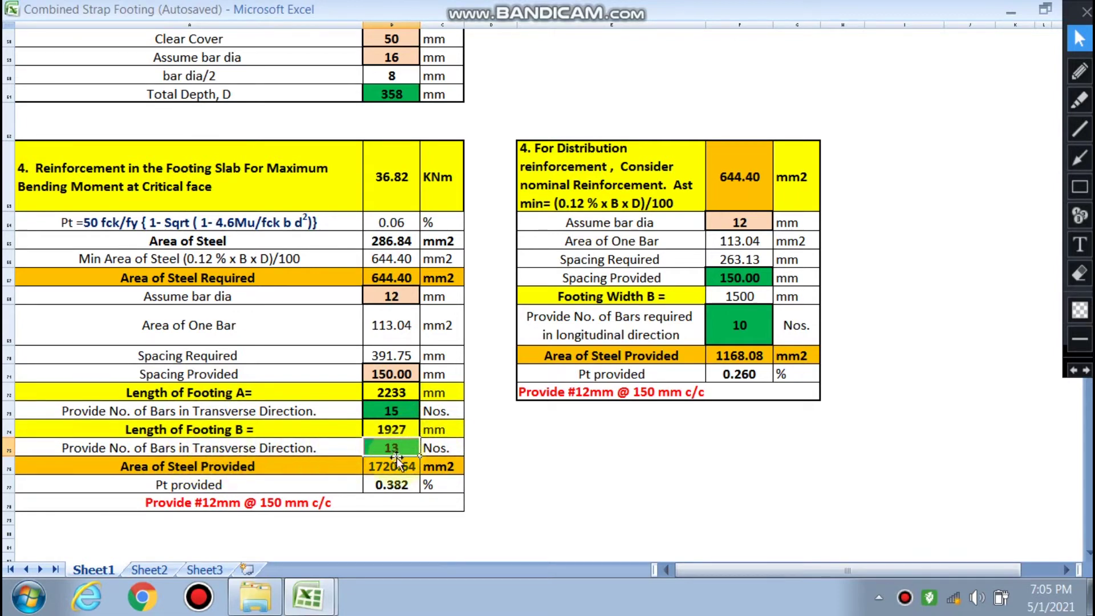
{"action": "scroll", "coordinate": [397, 459], "scroll_direction": "down", "scroll_amount": 2}
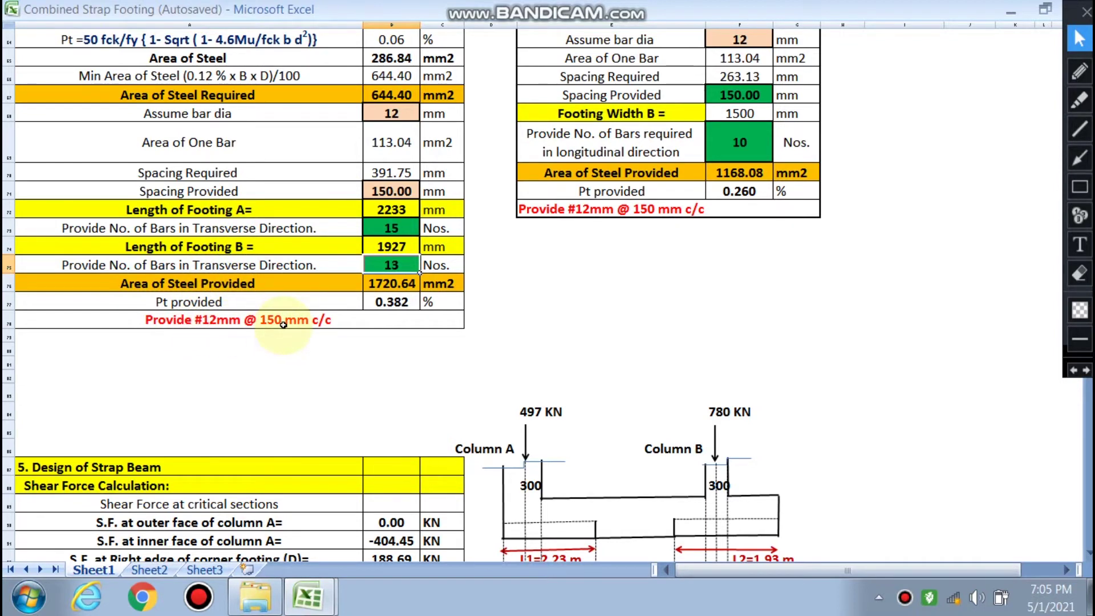
Try a provided spacing of 170 mm for the footing slab's transverse bars and return it to 150 mm.
{"action": "scroll", "coordinate": [439, 379], "scroll_direction": "up", "scroll_amount": 3}
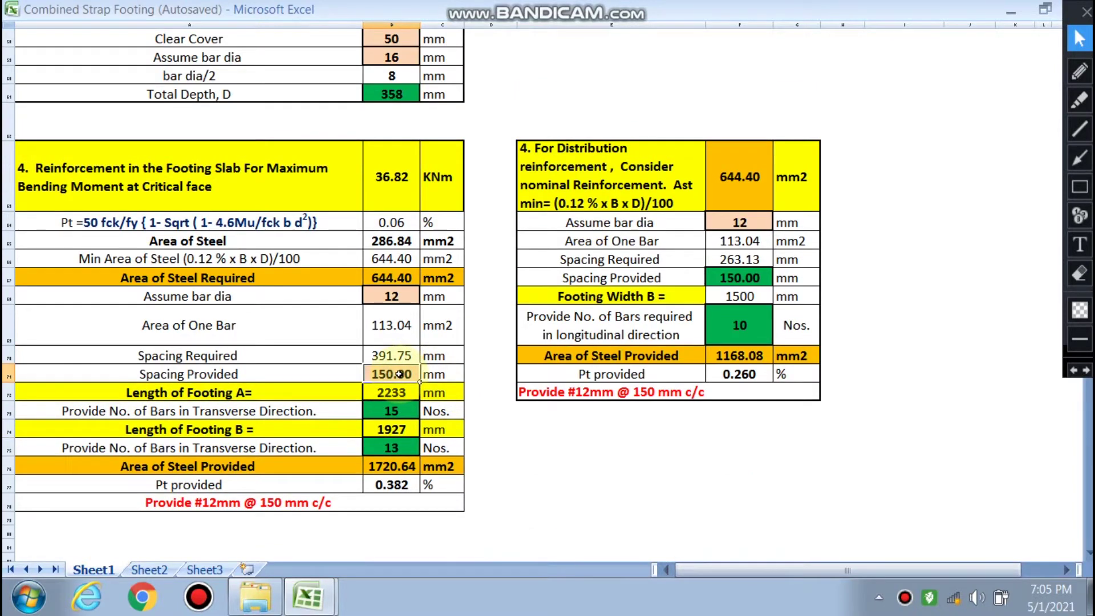
{"action": "left_click", "coordinate": [387, 449]}
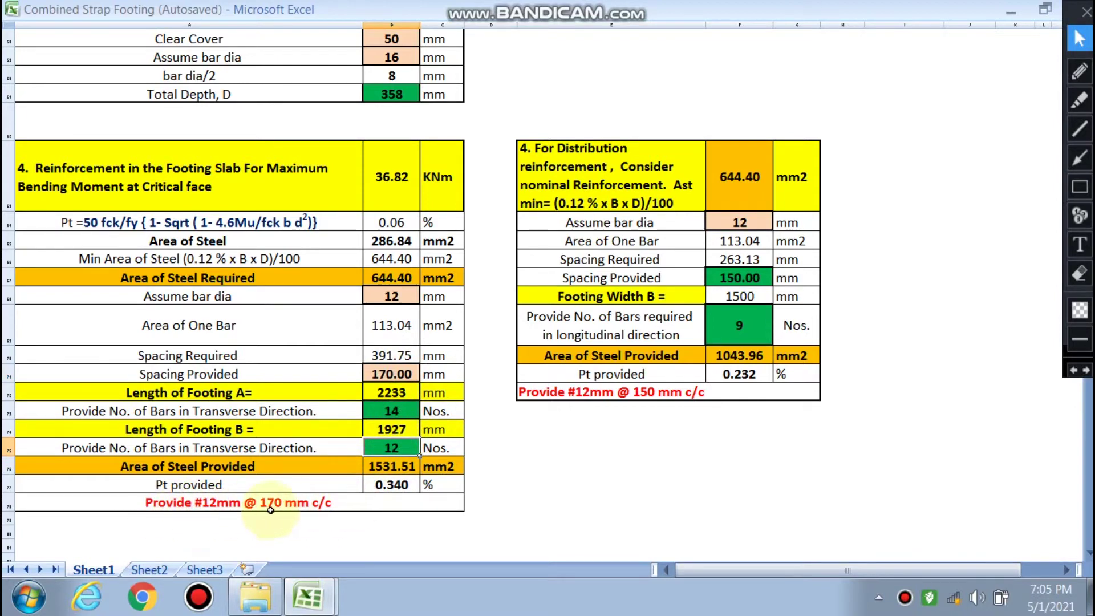
{"action": "left_click", "coordinate": [401, 375]}
{"action": "type", "text": "150"}
{"action": "left_click", "coordinate": [345, 449]}
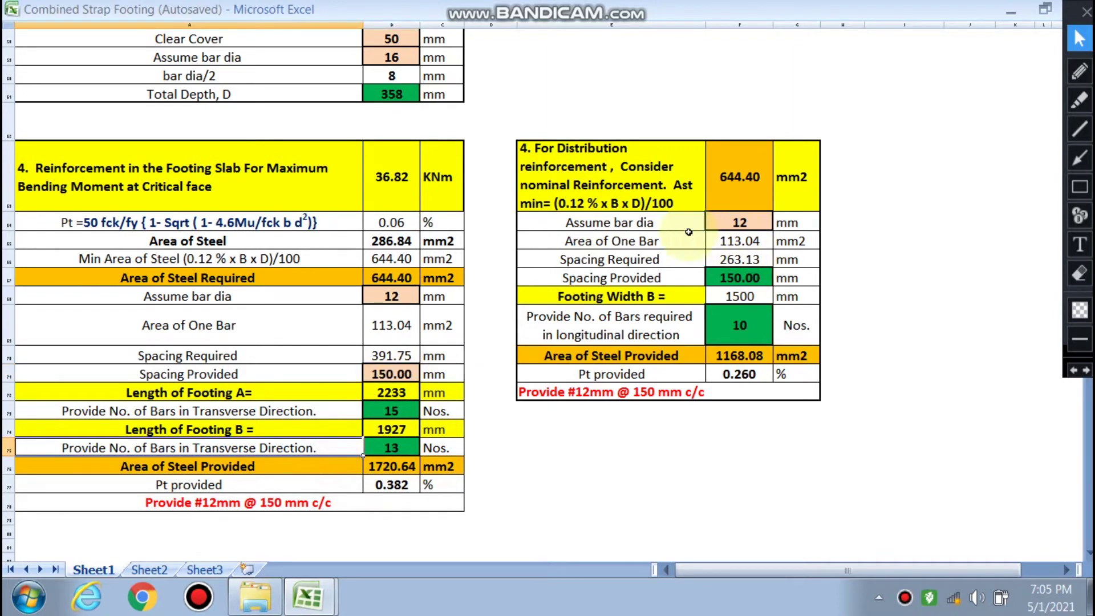
Try a 10 mm assumed bar diameter for the distribution reinforcement and return it to 12 mm.
{"action": "scroll", "coordinate": [591, 203], "scroll_direction": "up", "scroll_amount": 14}
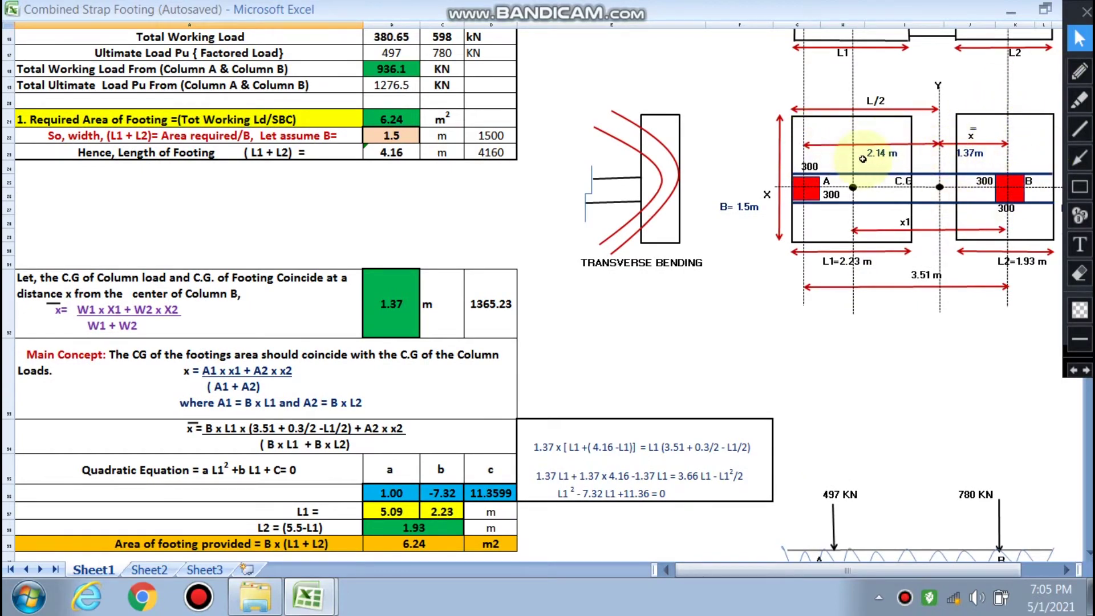
{"action": "scroll", "coordinate": [642, 244], "scroll_direction": "down", "scroll_amount": 4}
{"action": "scroll", "coordinate": [641, 245], "scroll_direction": "down", "scroll_amount": 8}
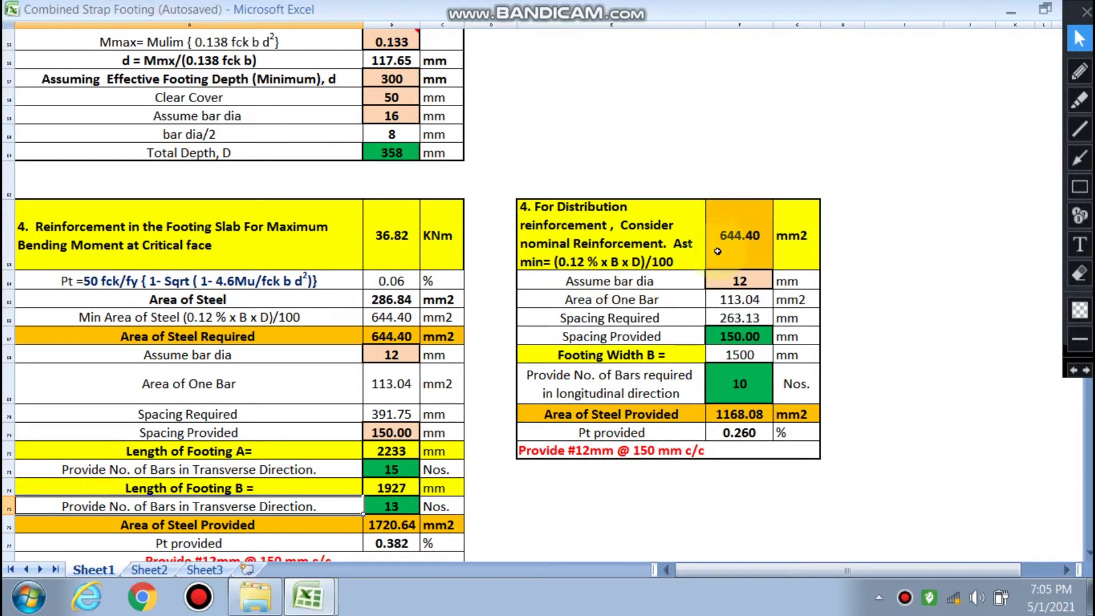
{"action": "left_click", "coordinate": [747, 279]}
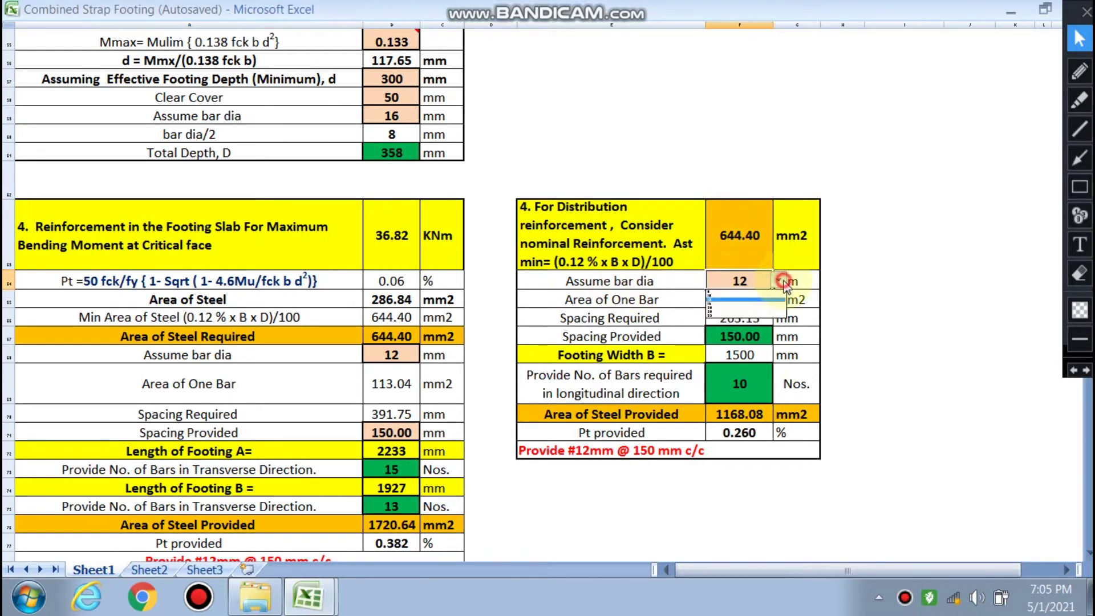
{"action": "left_click", "coordinate": [729, 300]}
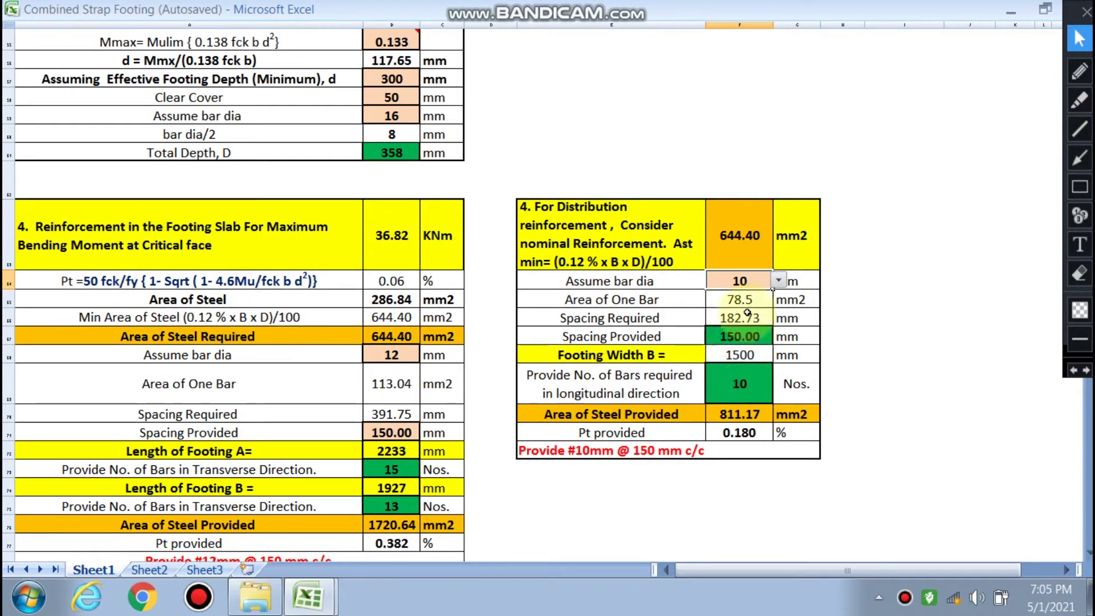
{"action": "left_click", "coordinate": [779, 281]}
{"action": "left_click", "coordinate": [730, 300]}
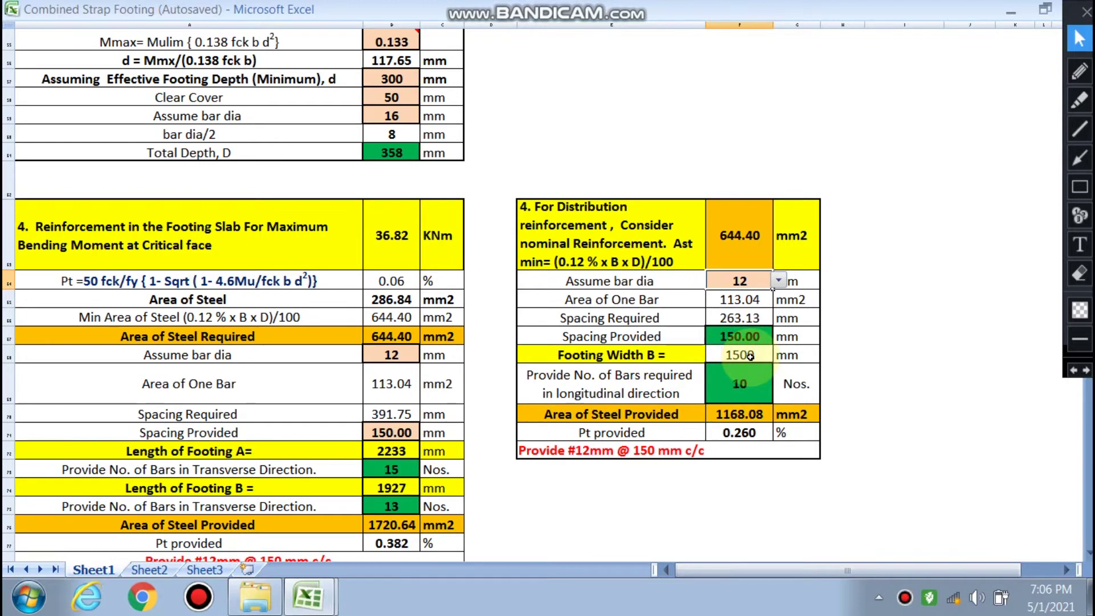
Compare the number of longitudinal distribution bars with footing width B in the plan diagram.
{"action": "scroll", "coordinate": [750, 356], "scroll_direction": "up", "scroll_amount": 5}
{"action": "scroll", "coordinate": [750, 357], "scroll_direction": "down", "scroll_amount": 6}
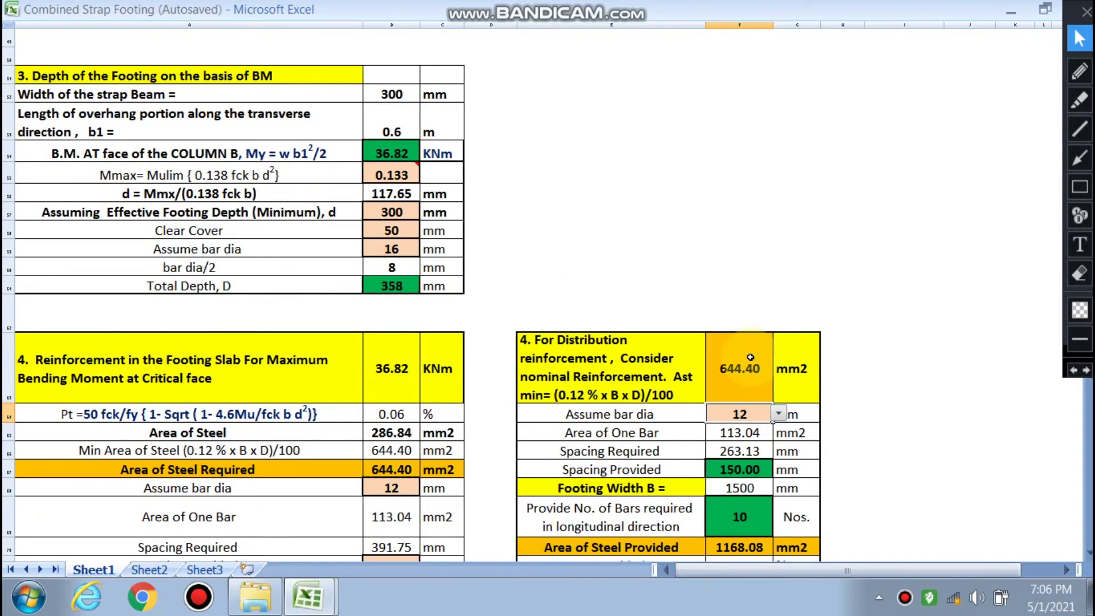
{"action": "left_click", "coordinate": [732, 333]}
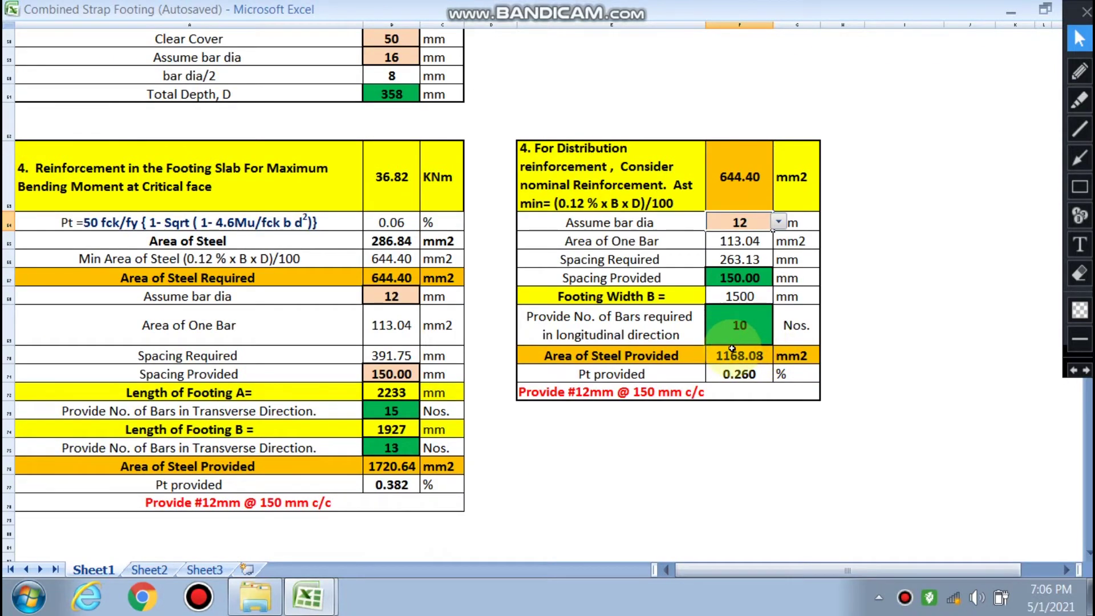
{"action": "scroll", "coordinate": [848, 348], "scroll_direction": "up", "scroll_amount": 15}
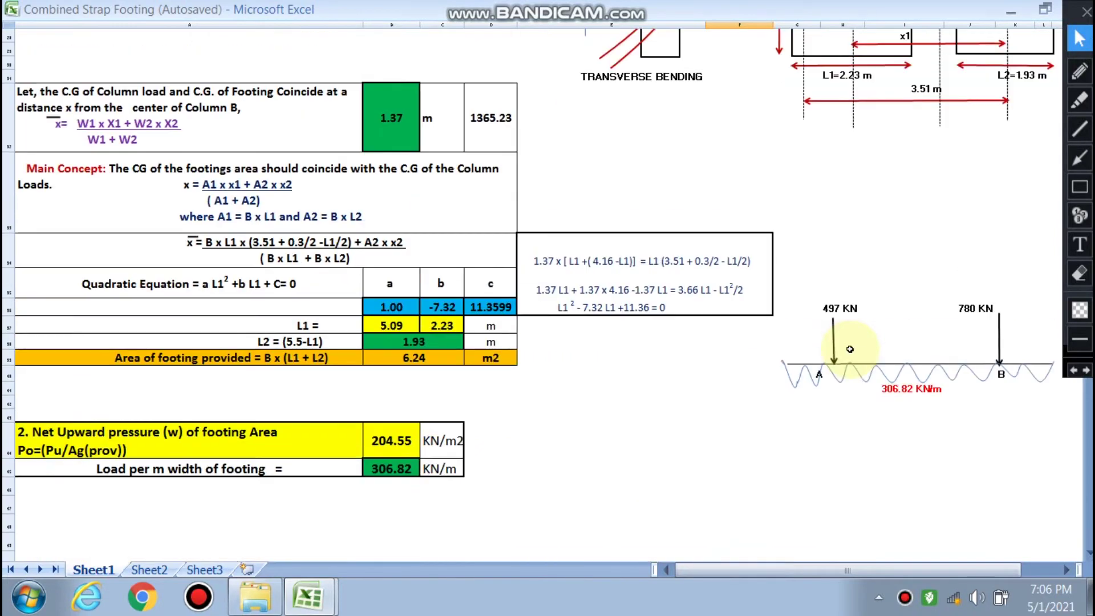
{"action": "scroll", "coordinate": [850, 349], "scroll_direction": "up", "scroll_amount": 3}
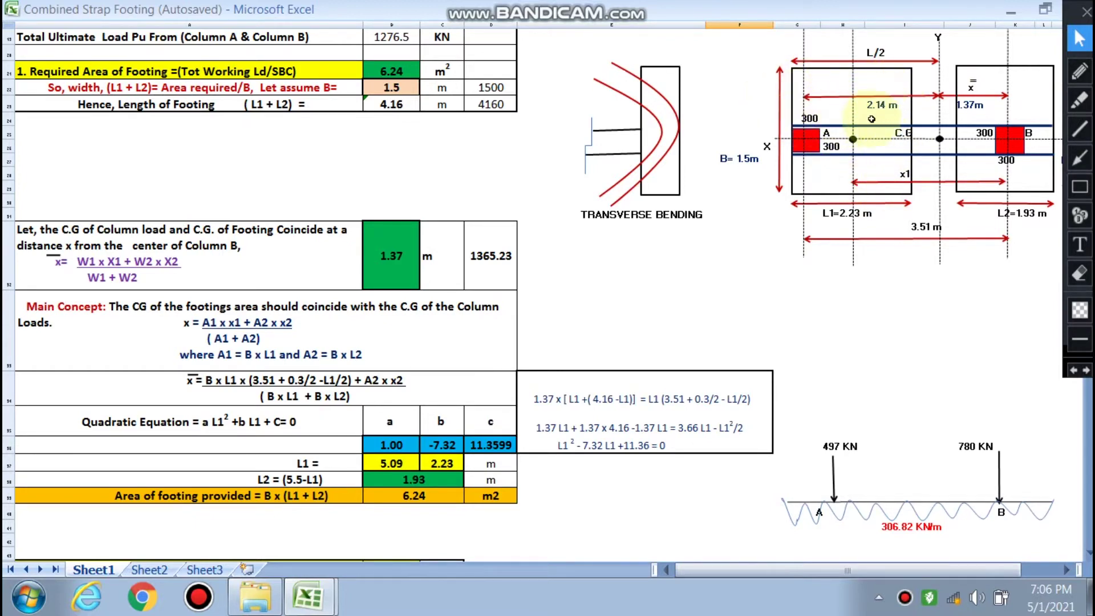
Review the strap beam's shear force and bending moment calculations alongside their diagrams.
{"action": "scroll", "coordinate": [549, 249], "scroll_direction": "down", "scroll_amount": 18}
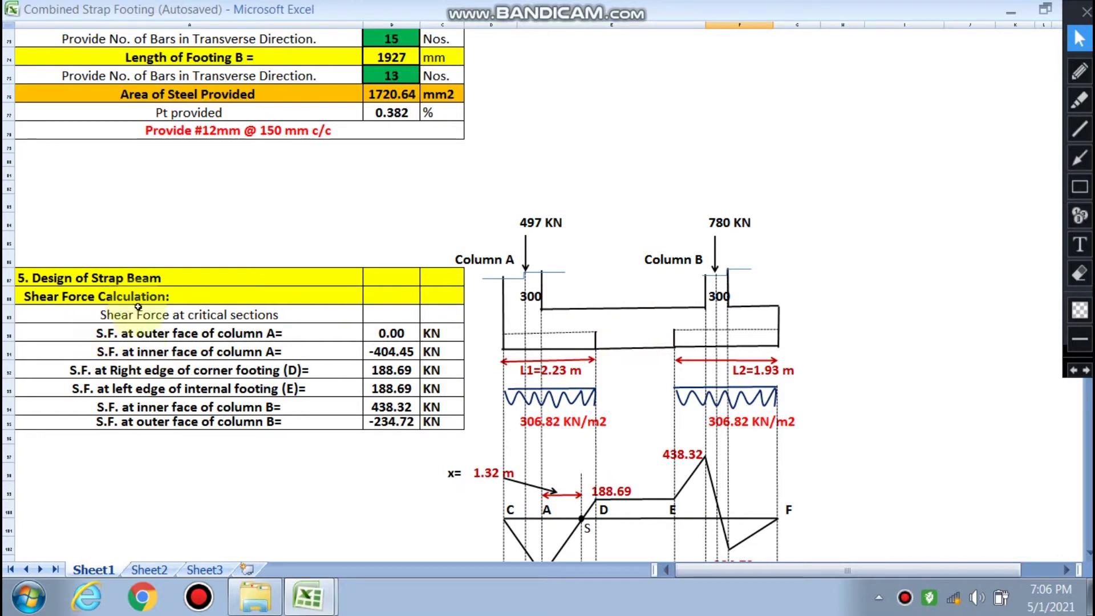
{"action": "scroll", "coordinate": [138, 308], "scroll_direction": "down", "scroll_amount": 4}
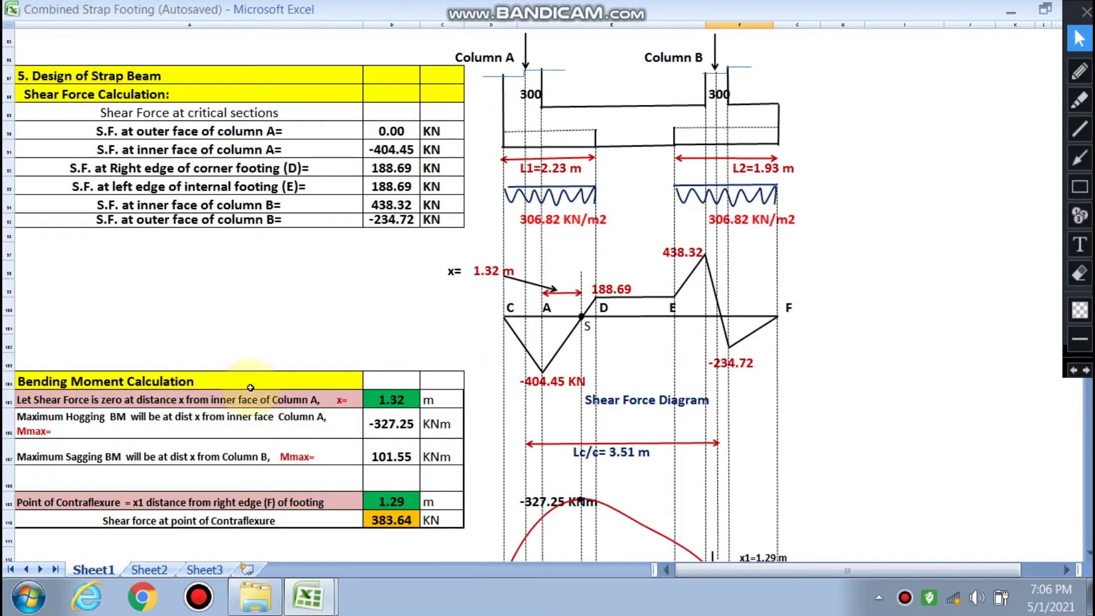
{"action": "scroll", "coordinate": [513, 402], "scroll_direction": "down", "scroll_amount": 2}
{"action": "scroll", "coordinate": [444, 451], "scroll_direction": "up", "scroll_amount": 4}
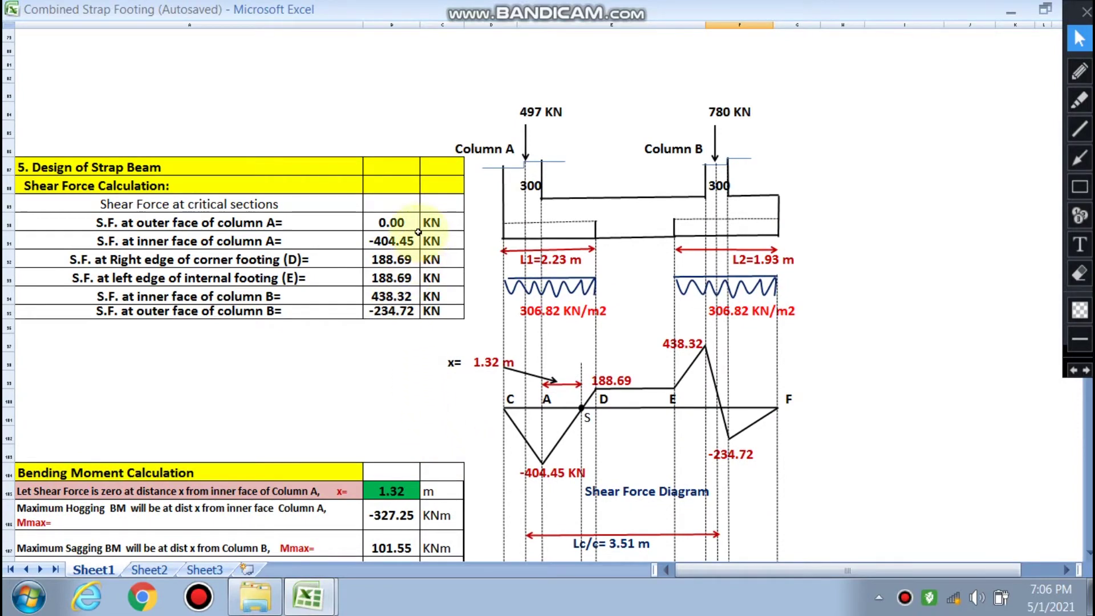
{"action": "scroll", "coordinate": [412, 336], "scroll_direction": "down", "scroll_amount": 3}
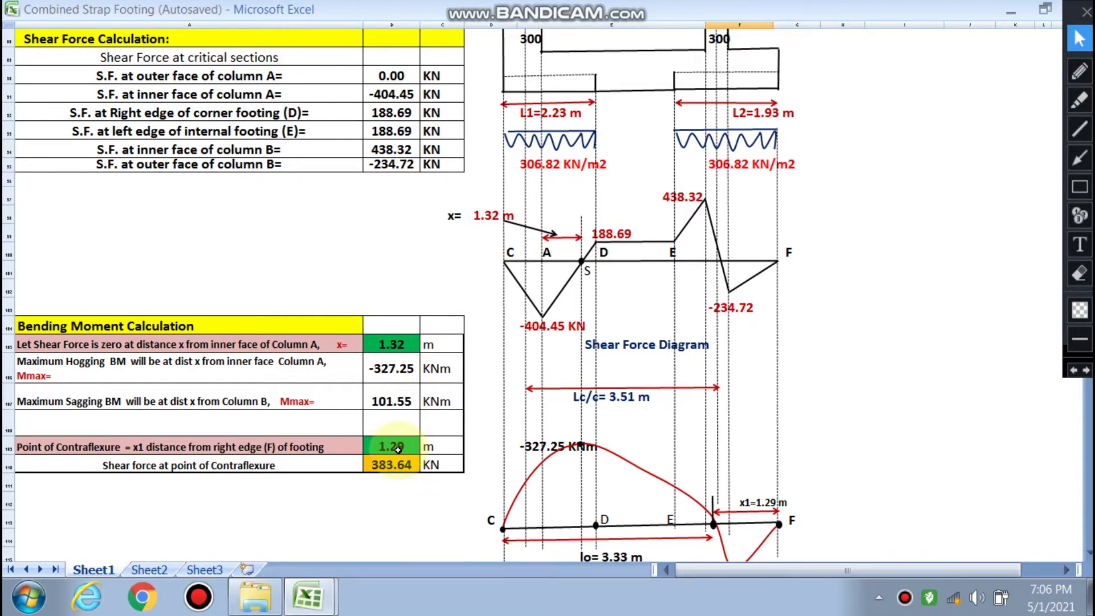
{"action": "scroll", "coordinate": [397, 449], "scroll_direction": "up", "scroll_amount": 3}
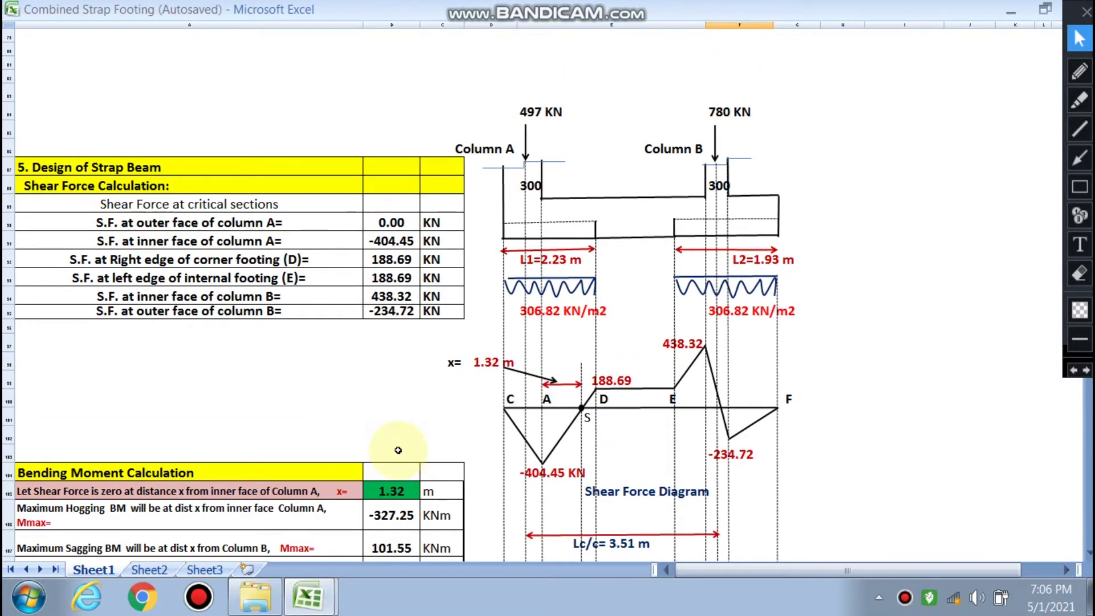
{"action": "scroll", "coordinate": [398, 450], "scroll_direction": "up", "scroll_amount": 1}
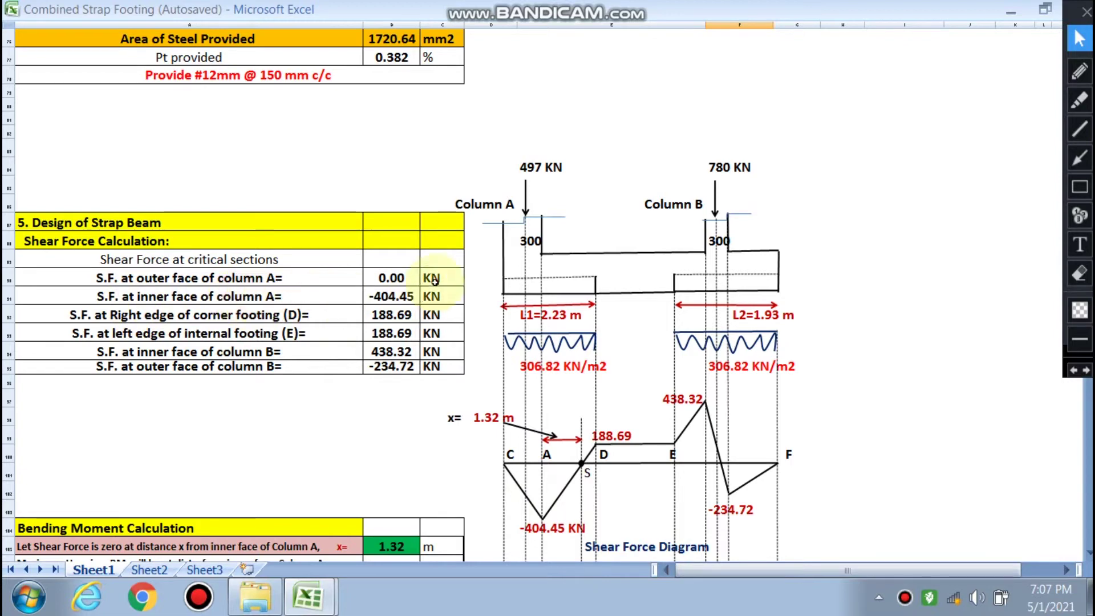
Examine the formula for the shear force at the inner face of column A and the load per metre width it uses.
{"action": "double_click", "coordinate": [398, 296]}
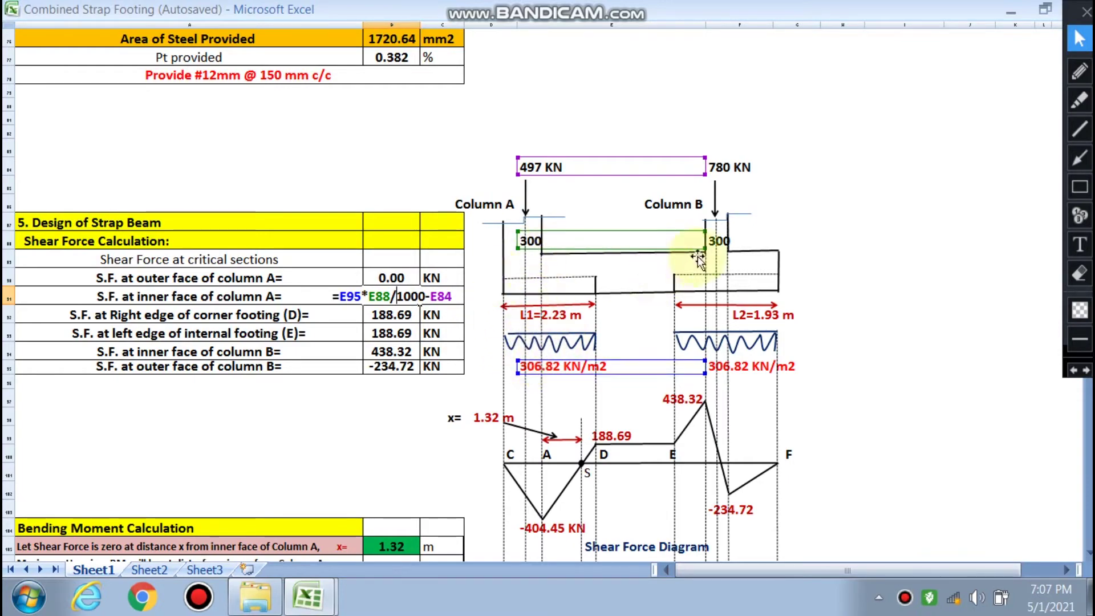
{"action": "scroll", "coordinate": [895, 254], "scroll_direction": "up", "scroll_amount": 10}
{"action": "scroll", "coordinate": [895, 253], "scroll_direction": "up", "scroll_amount": 2}
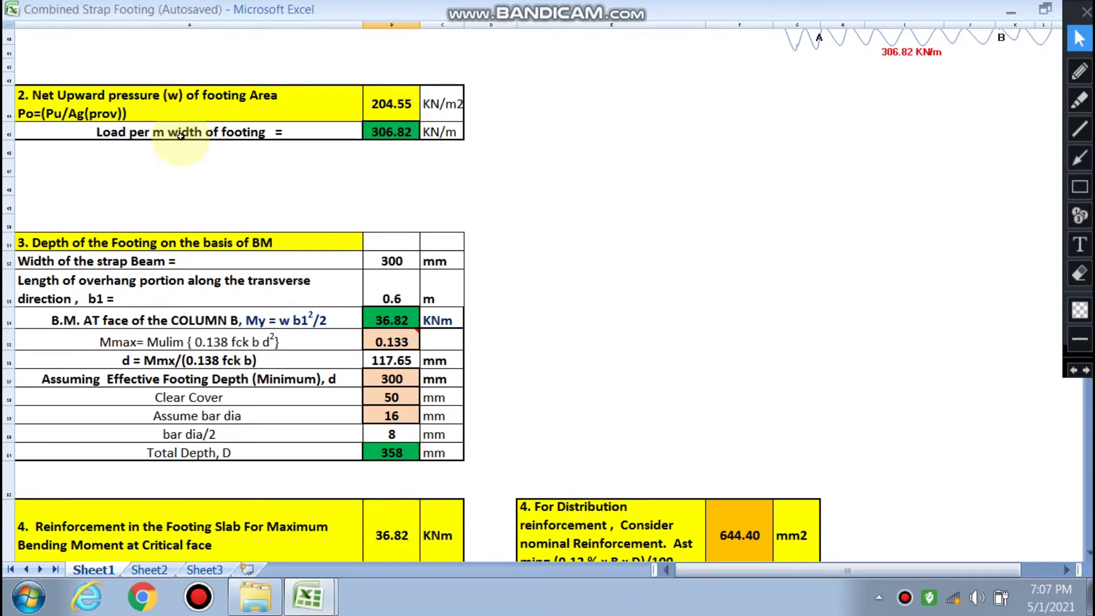
{"action": "left_click", "coordinate": [388, 137]}
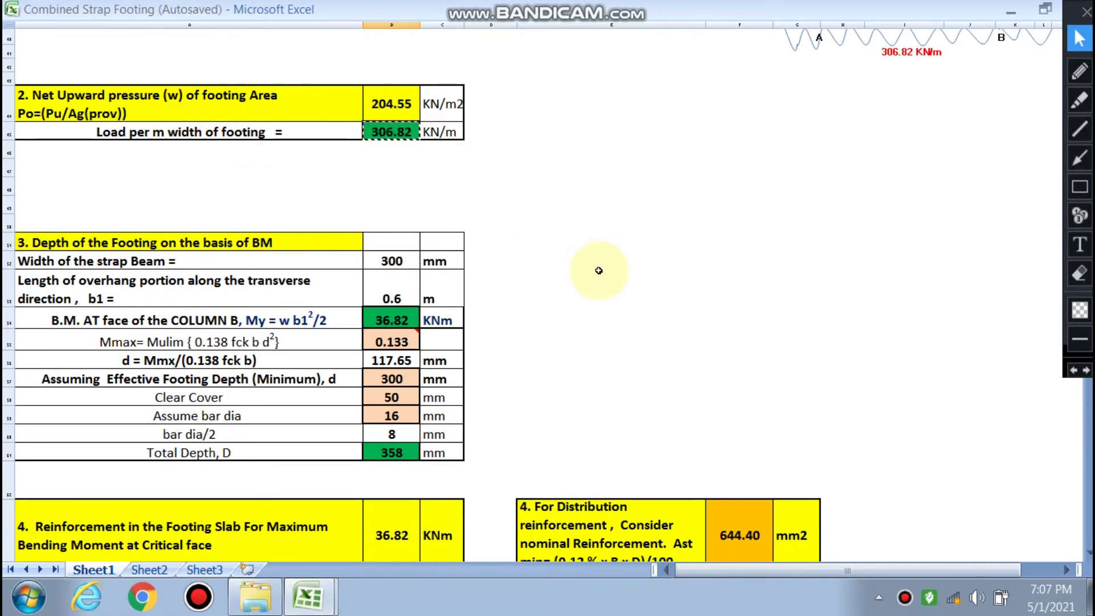
{"action": "scroll", "coordinate": [581, 281], "scroll_direction": "down", "scroll_amount": 6}
{"action": "scroll", "coordinate": [579, 281], "scroll_direction": "down", "scroll_amount": 4}
{"action": "key", "text": "Escape"}
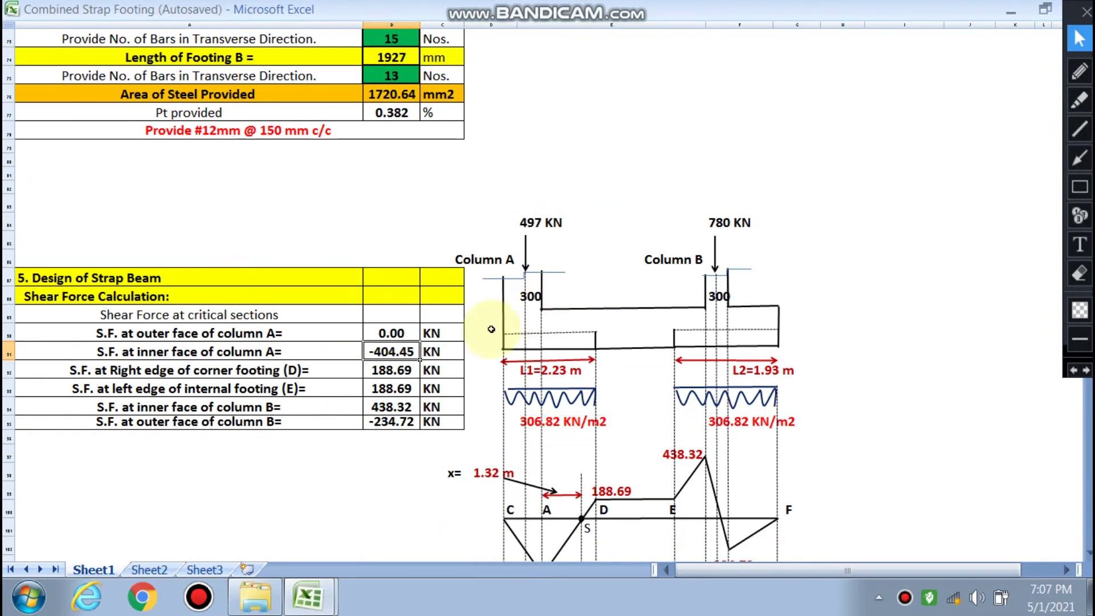
{"action": "double_click", "coordinate": [399, 351]}
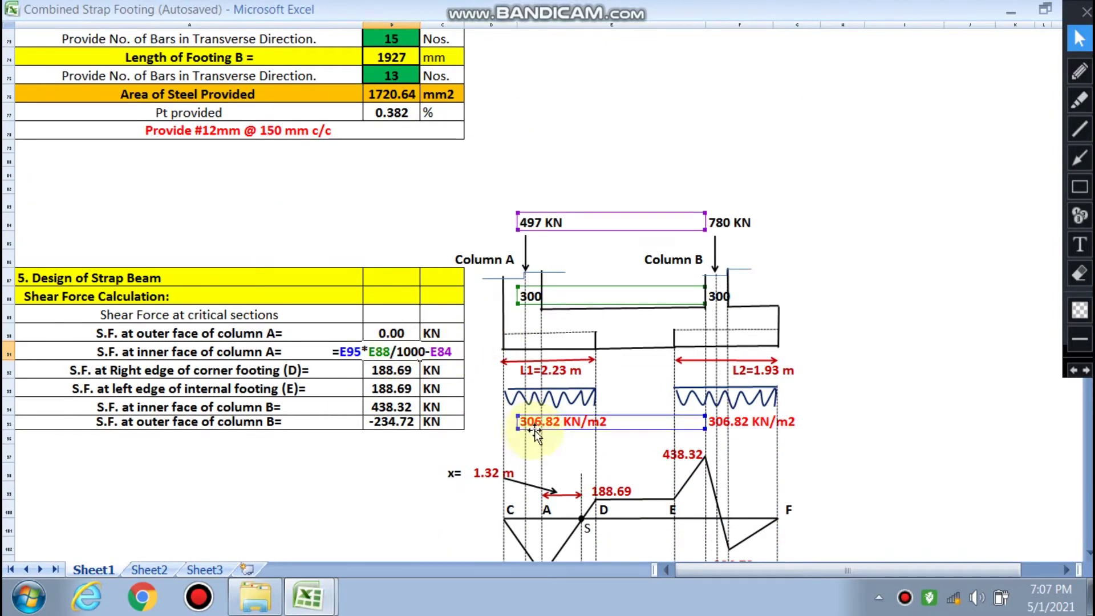
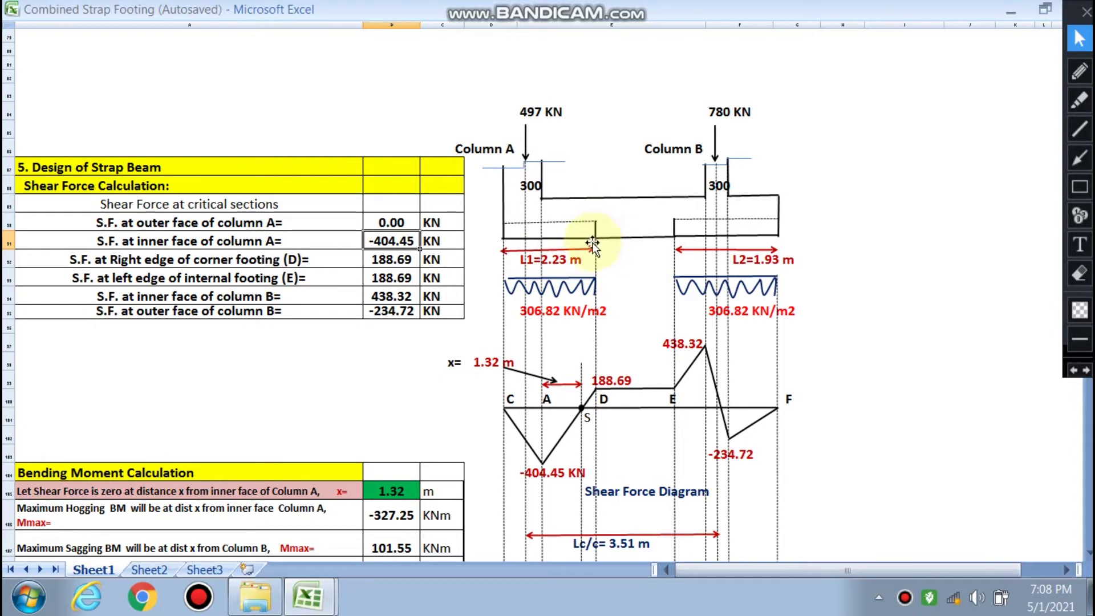
Inspect the shear force formulas at the right edge of the corner footing (D) and at the inner face of column B.
{"action": "double_click", "coordinate": [392, 260]}
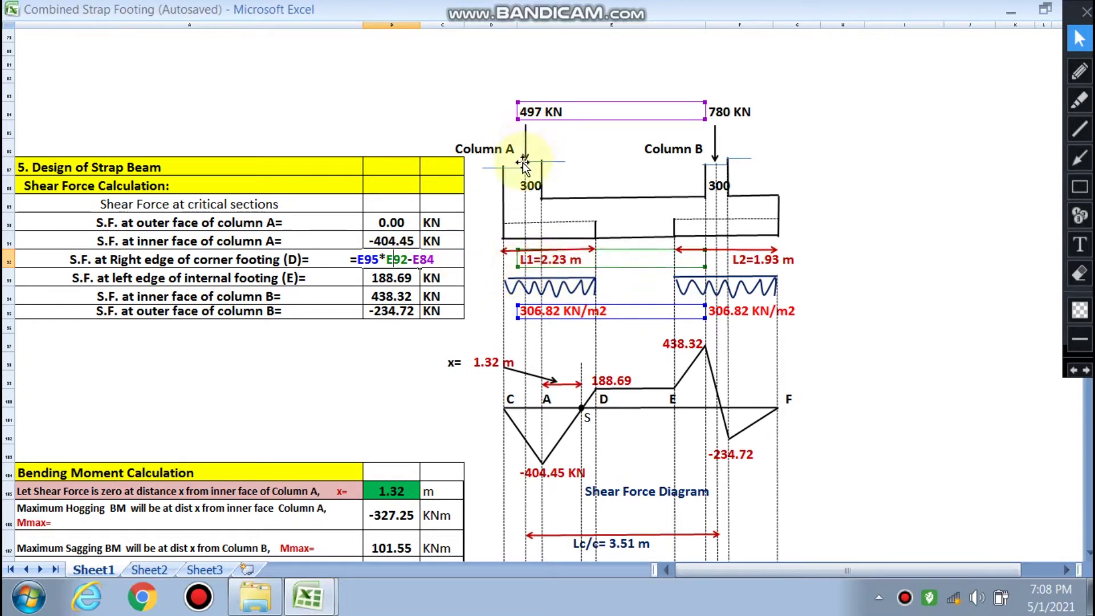
{"action": "key", "text": "Escape"}
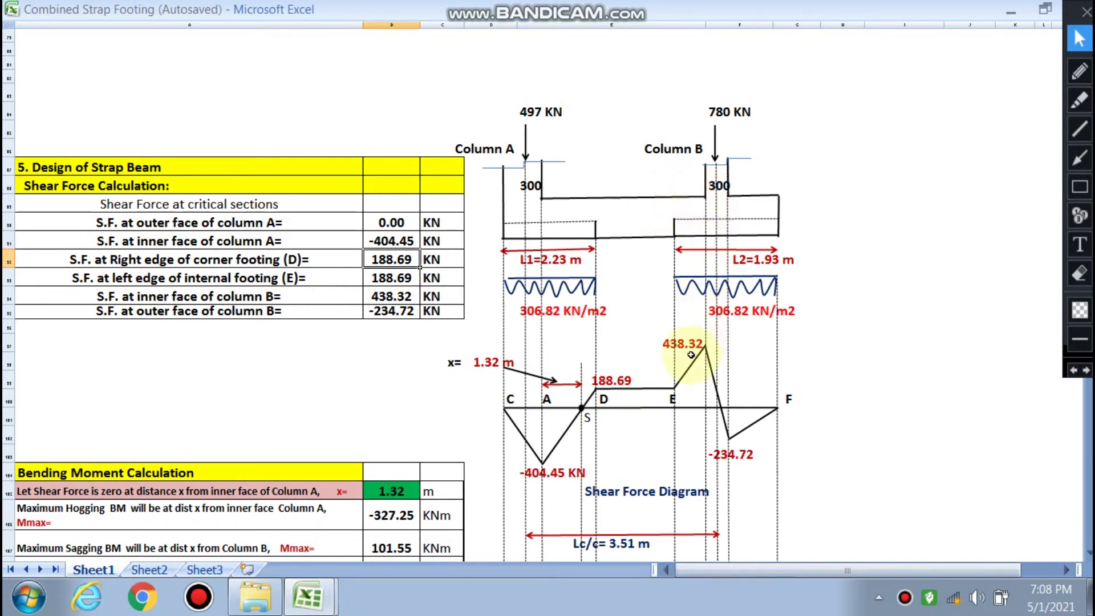
{"action": "key", "text": "Down"}
{"action": "key", "text": "Down"}
{"action": "key", "text": "F2"}
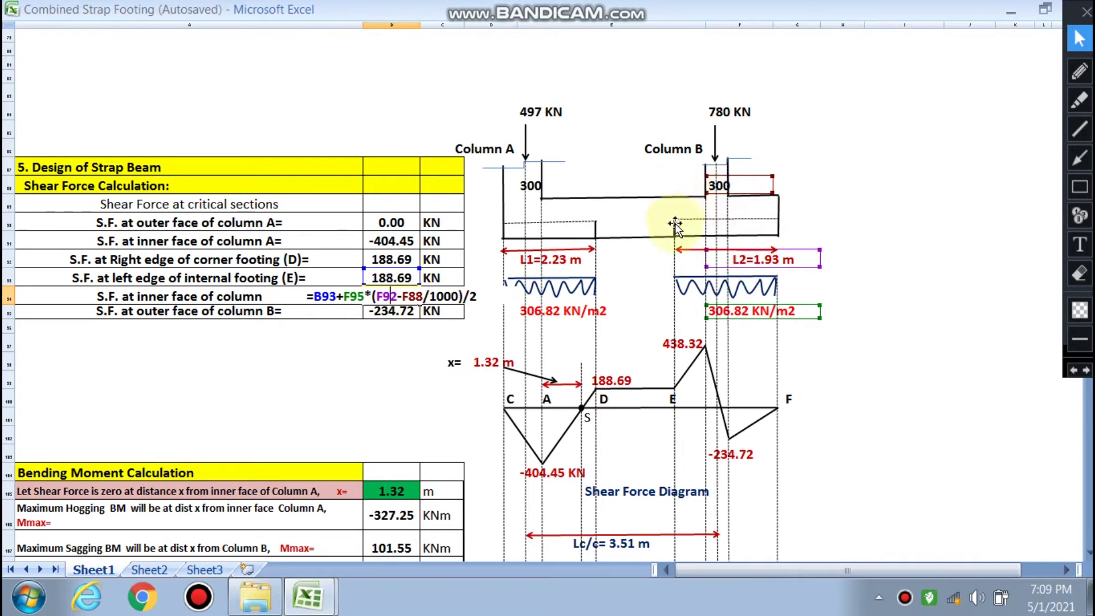
{"action": "key", "text": "Return"}
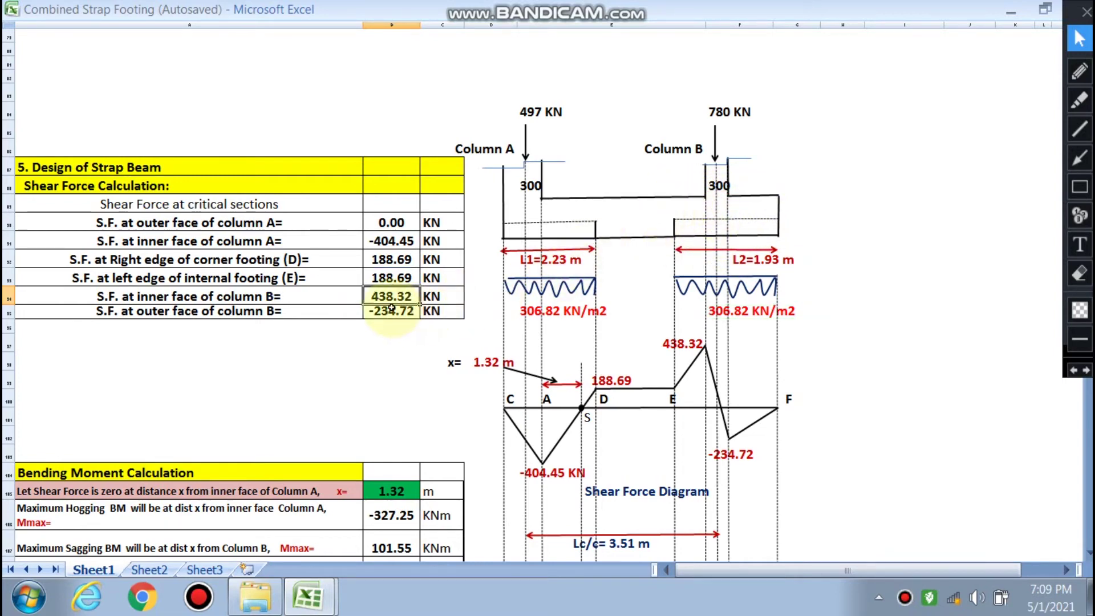
Inspect the formula for the shear force at the outer face of column B.
{"action": "scroll", "coordinate": [456, 327], "scroll_direction": "down", "scroll_amount": 1}
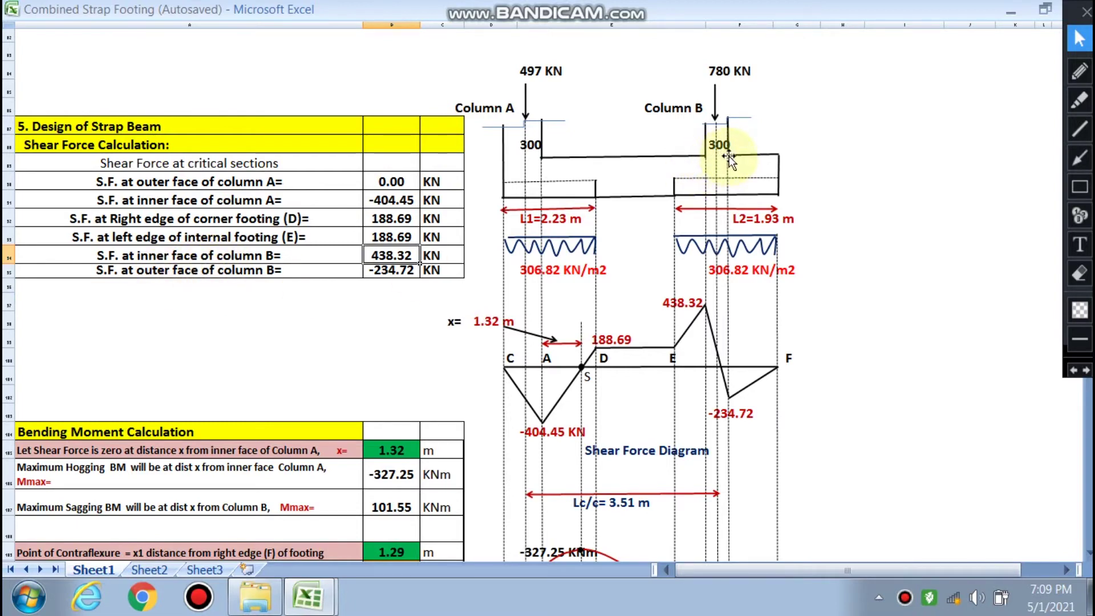
{"action": "double_click", "coordinate": [398, 271]}
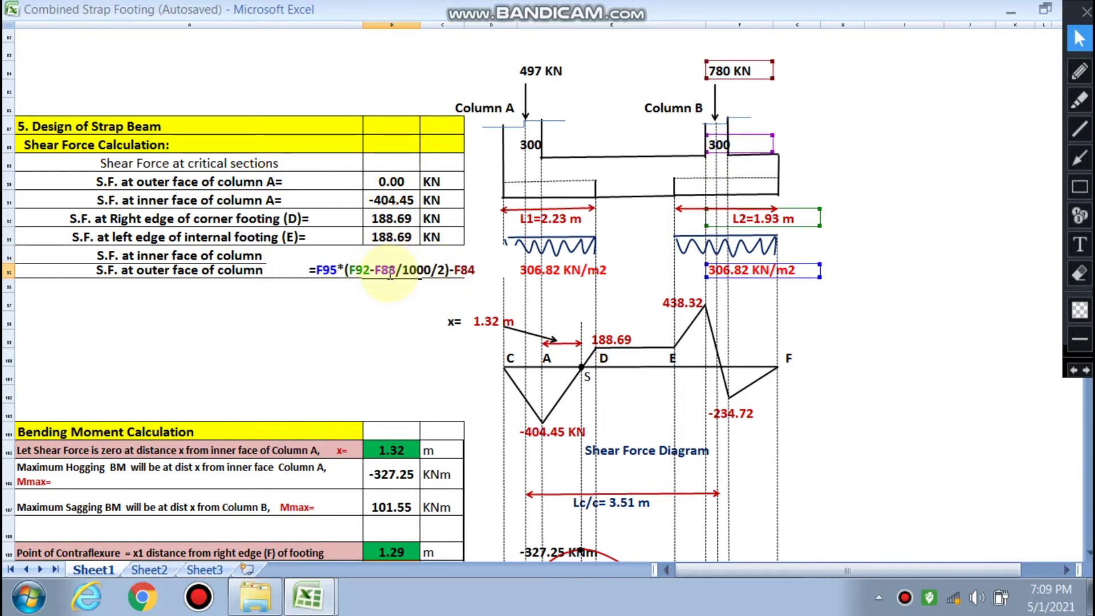
{"action": "key", "text": "Escape"}
Inspect the formula for the distance x from column A's inner face to the point of zero shear, tracing it on the shear force diagram.
{"action": "scroll", "coordinate": [384, 286], "scroll_direction": "down", "scroll_amount": 3}
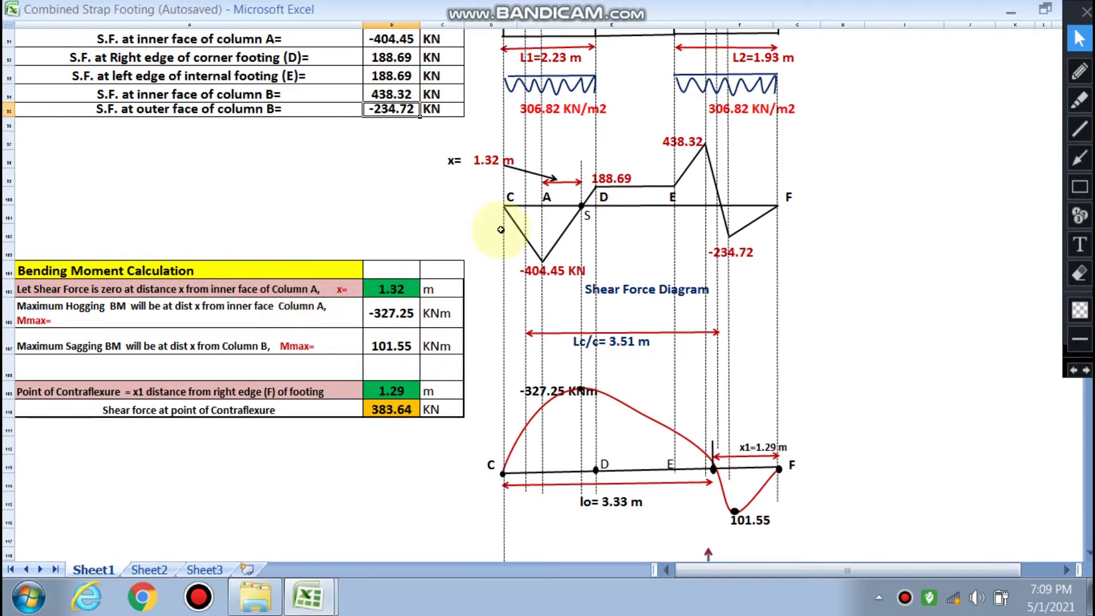
{"action": "scroll", "coordinate": [571, 270], "scroll_direction": "up", "scroll_amount": 1}
{"action": "scroll", "coordinate": [571, 279], "scroll_direction": "up", "scroll_amount": 1}
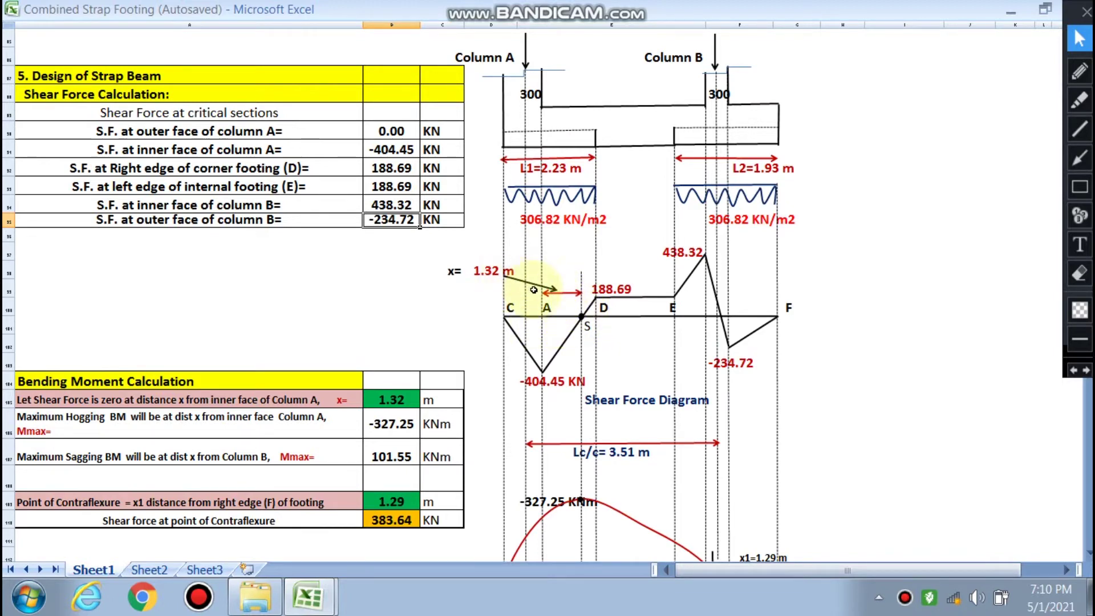
{"action": "double_click", "coordinate": [410, 403]}
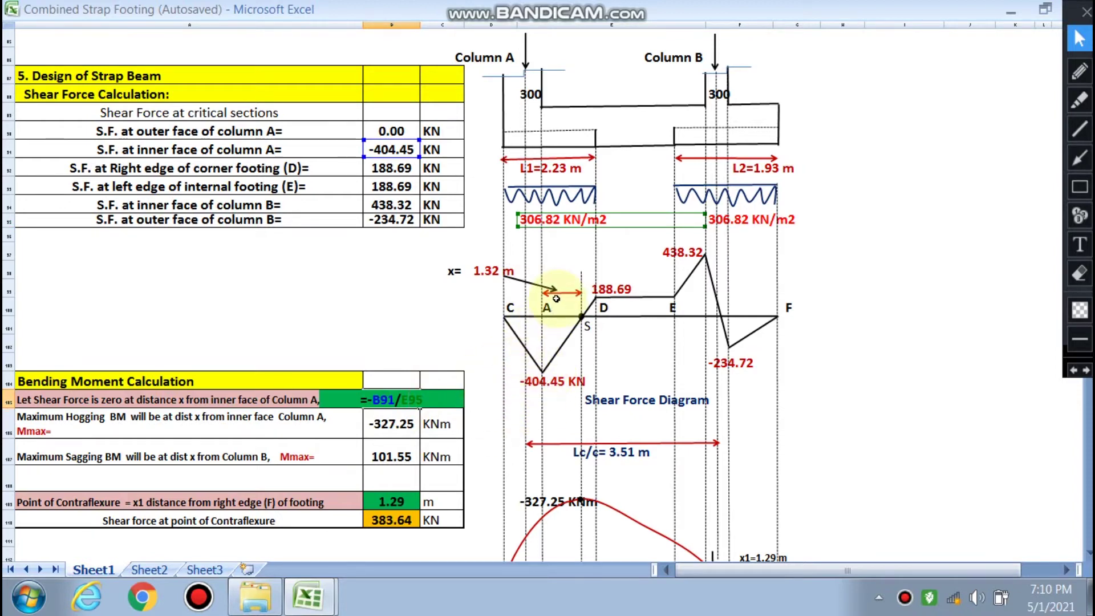
{"action": "scroll", "coordinate": [550, 302], "scroll_direction": "up", "scroll_amount": 1}
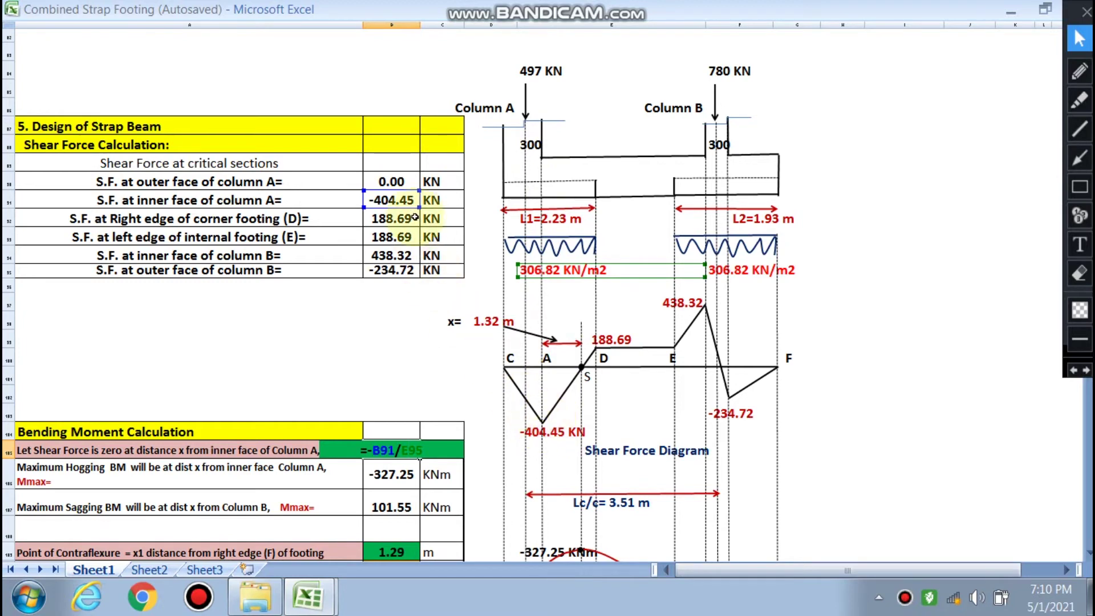
{"action": "scroll", "coordinate": [502, 371], "scroll_direction": "down", "scroll_amount": 1}
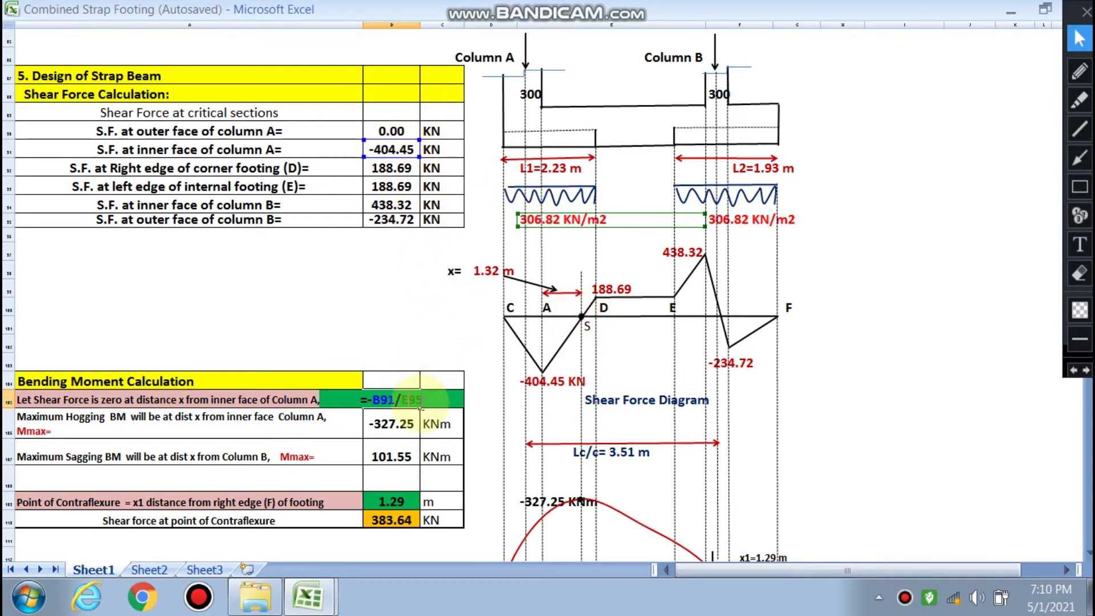
{"action": "key", "text": "Return"}
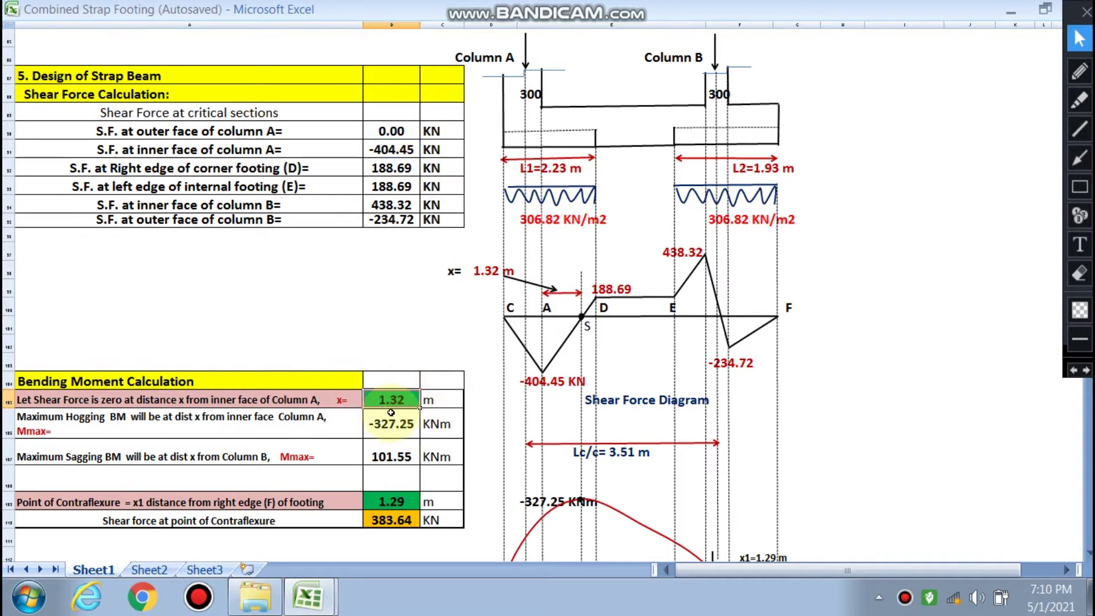
Examine the maximum hogging bending moment formula and trace its referenced column load, column width and footing pressure on the beam diagram.
{"action": "scroll", "coordinate": [406, 393], "scroll_direction": "down", "scroll_amount": 2}
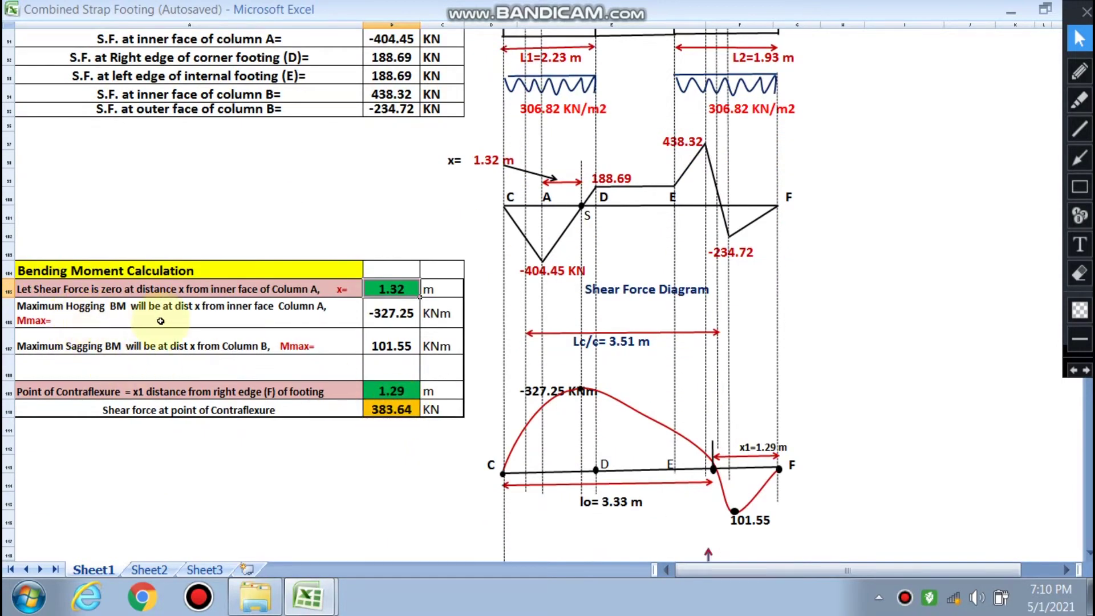
{"action": "scroll", "coordinate": [584, 261], "scroll_direction": "up", "scroll_amount": 1}
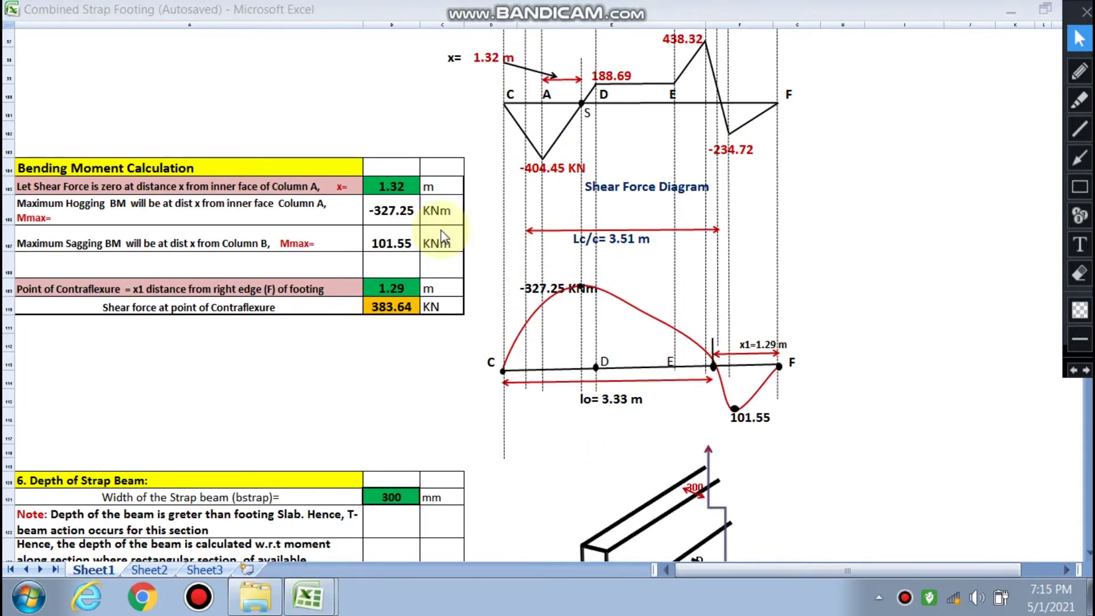
{"action": "left_click", "coordinate": [415, 361]}
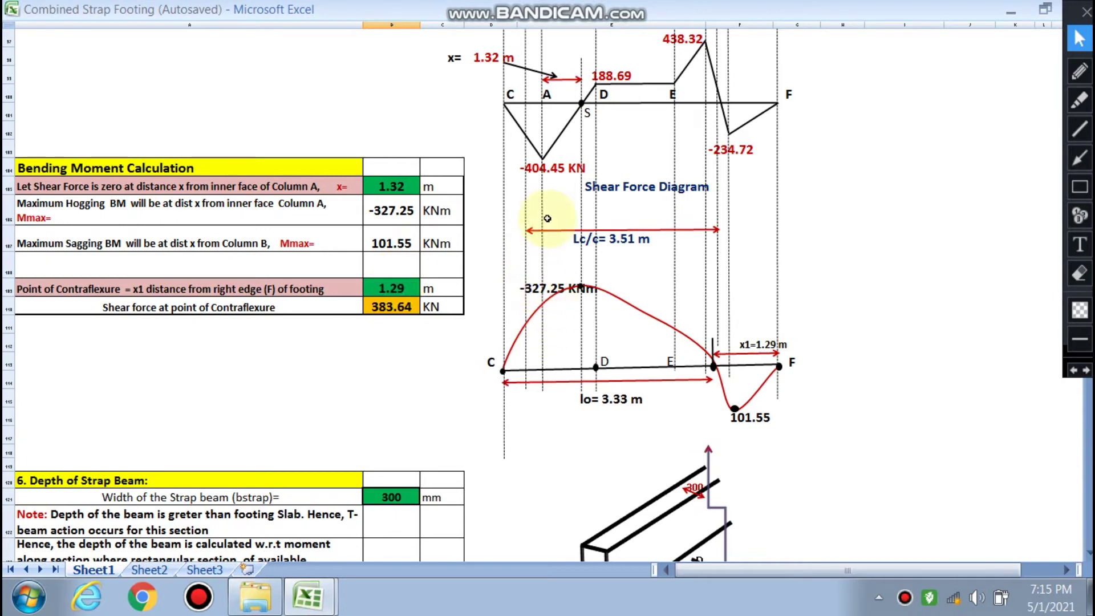
{"action": "scroll", "coordinate": [536, 193], "scroll_direction": "up", "scroll_amount": 1}
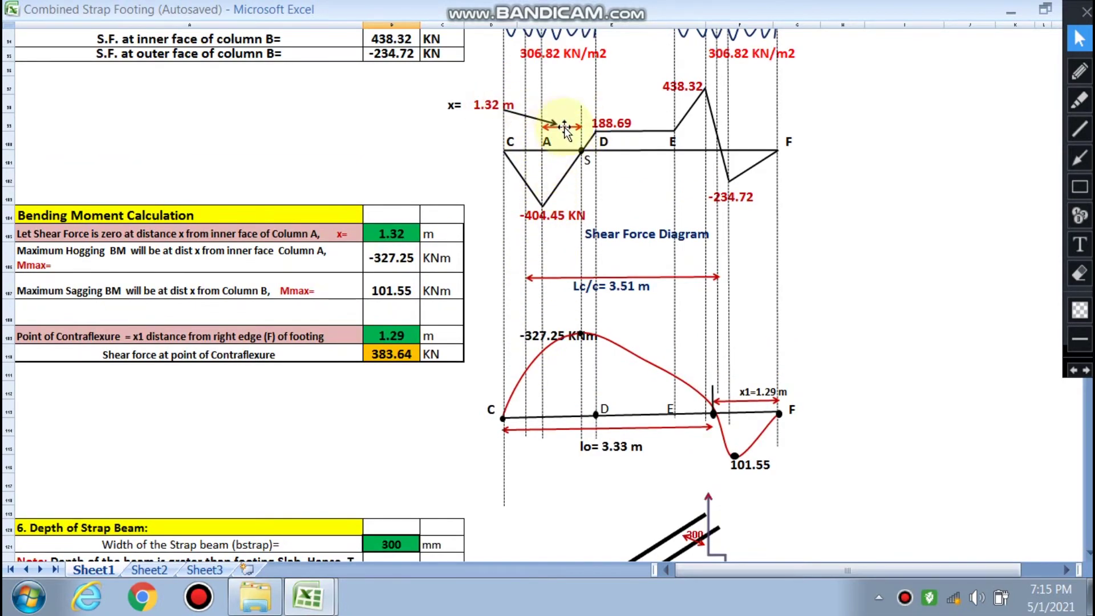
{"action": "scroll", "coordinate": [399, 336], "scroll_direction": "up", "scroll_amount": 1}
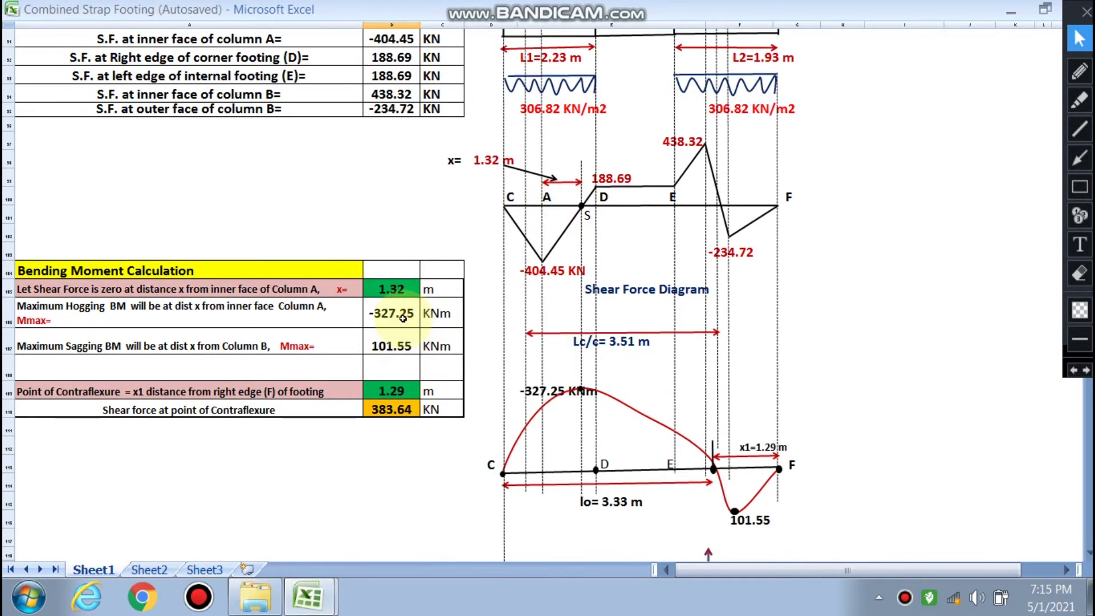
{"action": "double_click", "coordinate": [403, 315]}
{"action": "scroll", "coordinate": [315, 331], "scroll_direction": "up", "scroll_amount": 1}
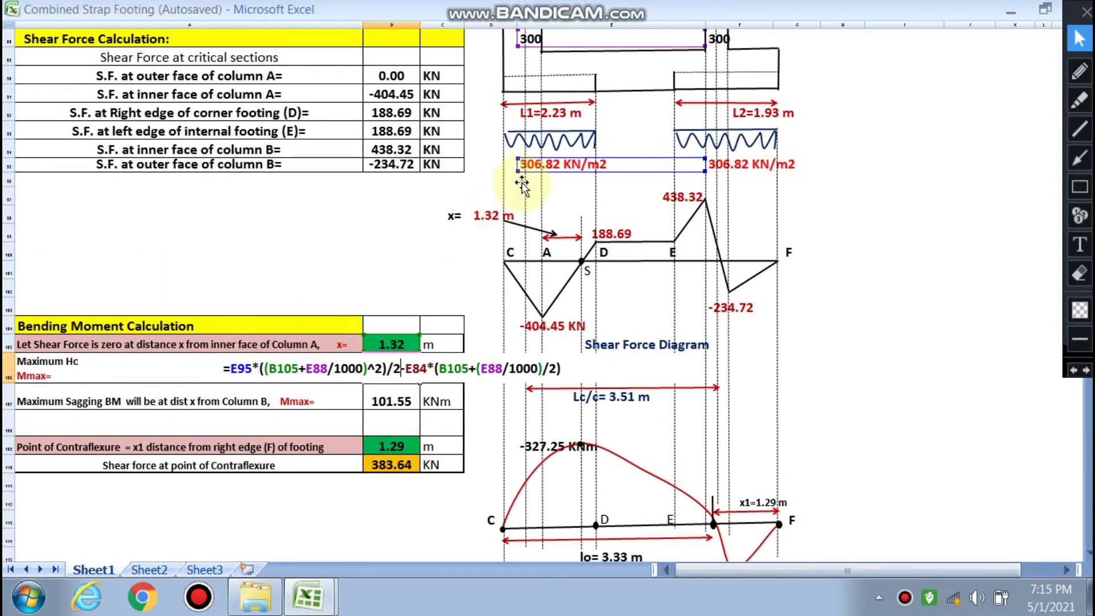
{"action": "scroll", "coordinate": [496, 196], "scroll_direction": "up", "scroll_amount": 1}
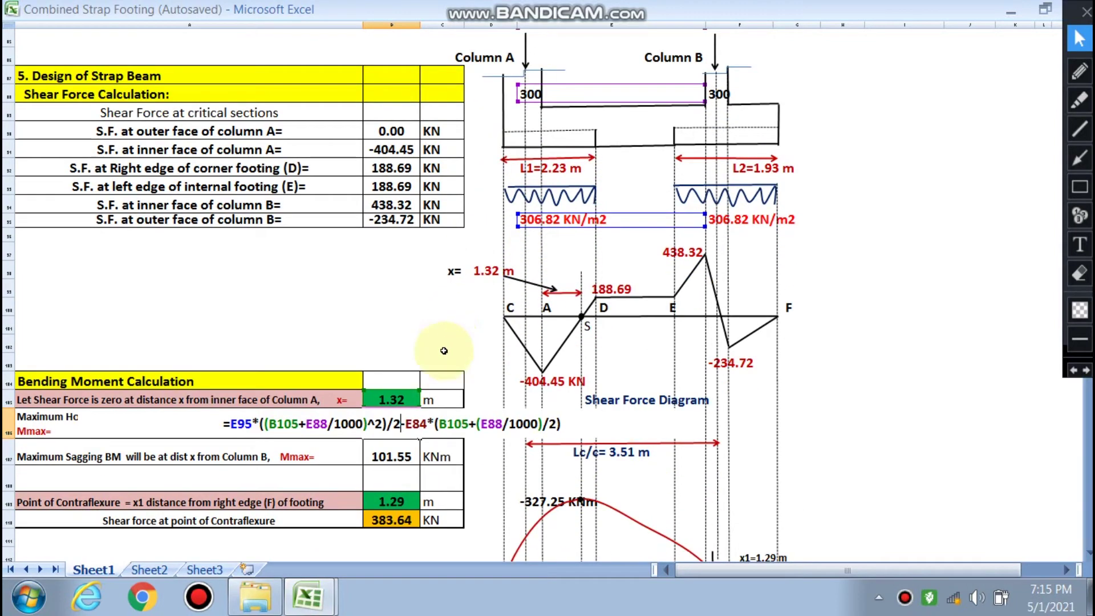
{"action": "scroll", "coordinate": [532, 86], "scroll_direction": "up", "scroll_amount": 1}
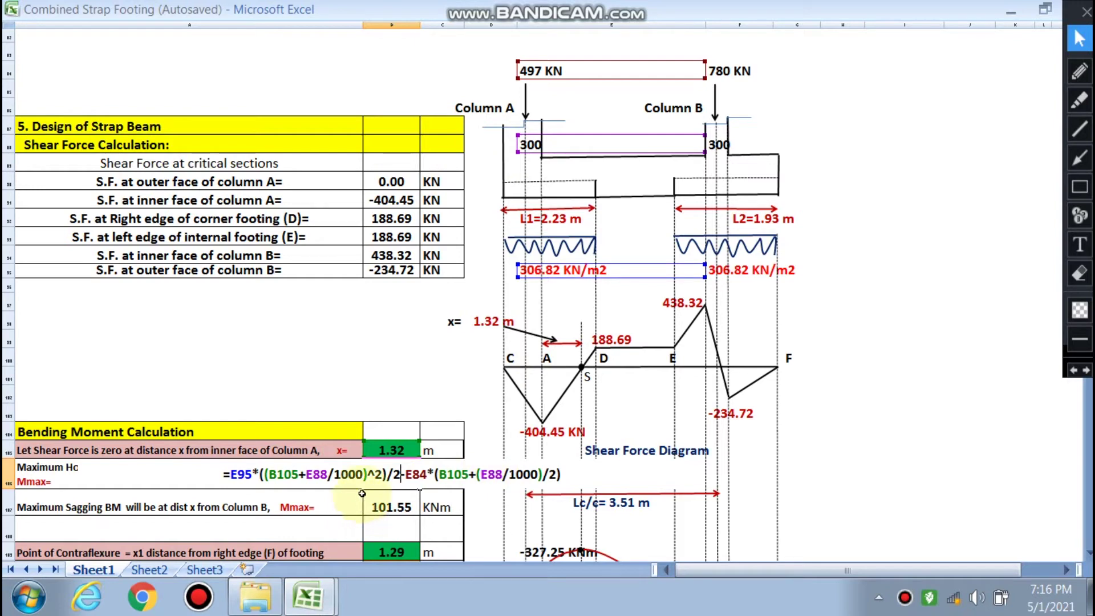
{"action": "key", "text": "Escape"}
{"action": "scroll", "coordinate": [388, 481], "scroll_direction": "down", "scroll_amount": 1}
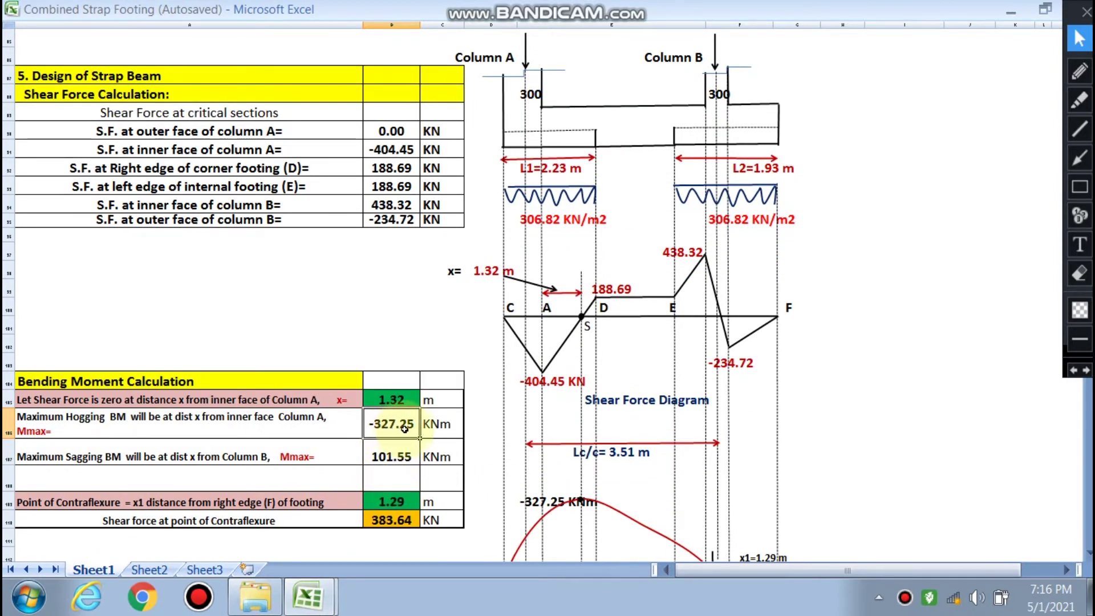
Inspect the maximum sagging bending moment formula at column B and the footing length and pressure it references.
{"action": "scroll", "coordinate": [407, 430], "scroll_direction": "down", "scroll_amount": 1}
{"action": "scroll", "coordinate": [343, 403], "scroll_direction": "down", "scroll_amount": 2}
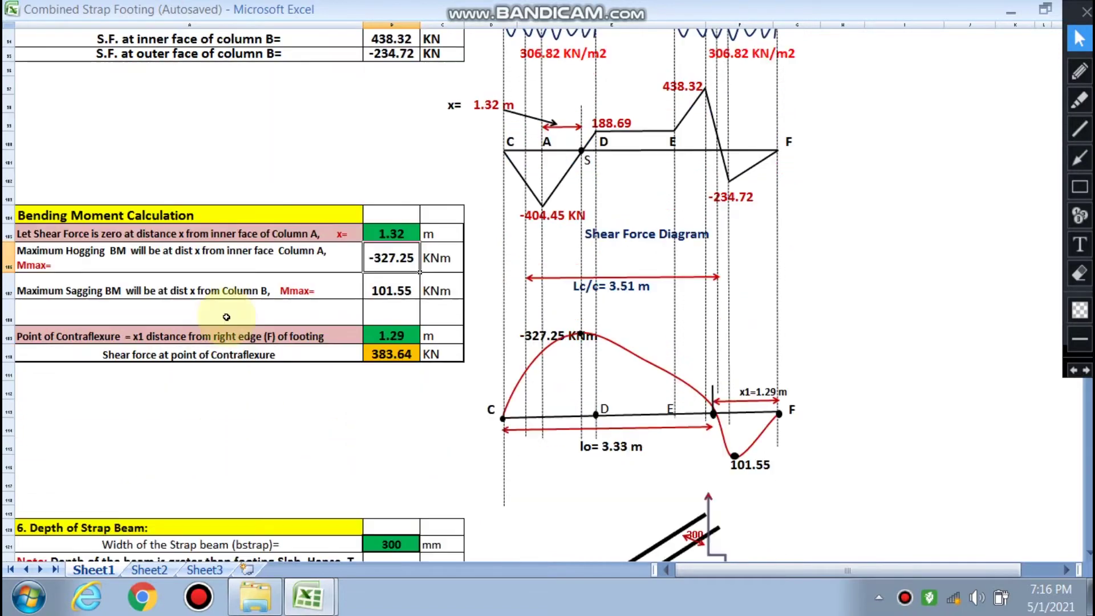
{"action": "scroll", "coordinate": [678, 279], "scroll_direction": "up", "scroll_amount": 1}
{"action": "scroll", "coordinate": [735, 297], "scroll_direction": "up", "scroll_amount": 1}
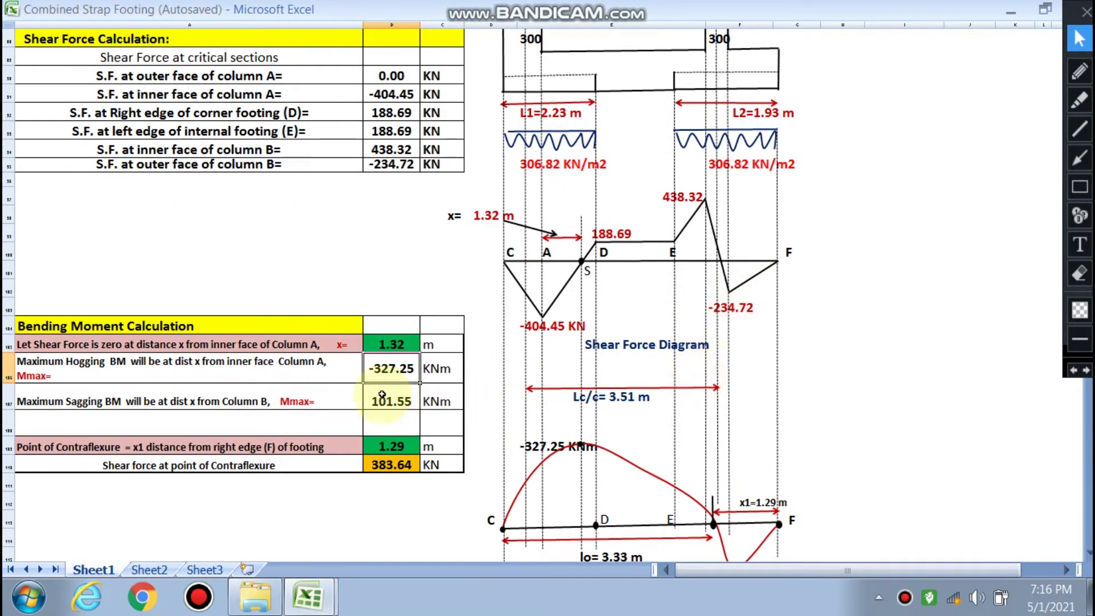
{"action": "double_click", "coordinate": [394, 402]}
{"action": "scroll", "coordinate": [627, 427], "scroll_direction": "up", "scroll_amount": 1}
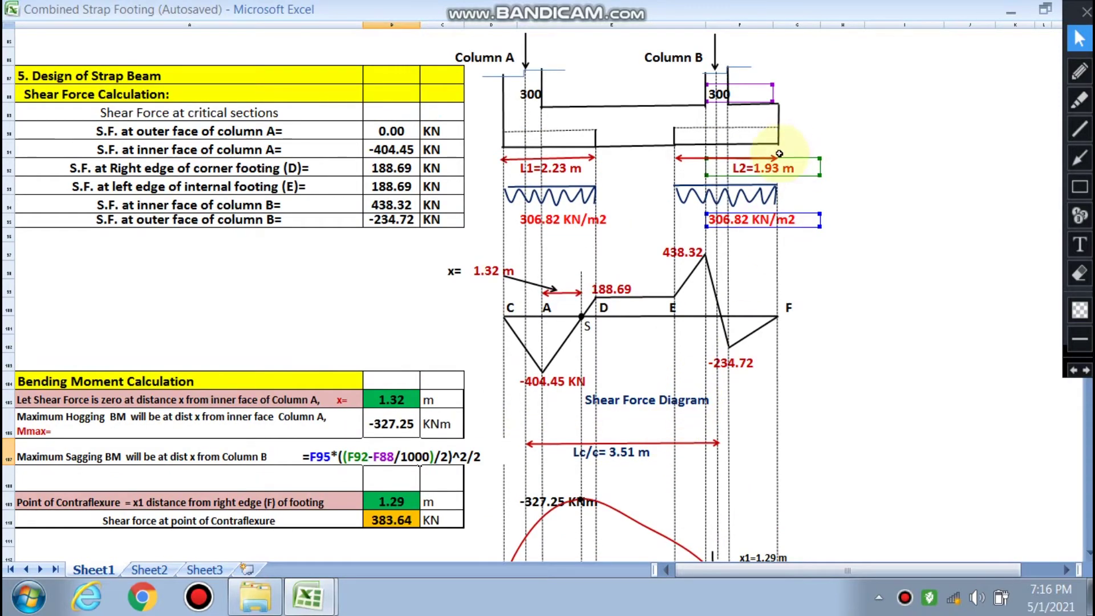
{"action": "scroll", "coordinate": [754, 222], "scroll_direction": "down", "scroll_amount": 2}
{"action": "key", "text": "Escape"}
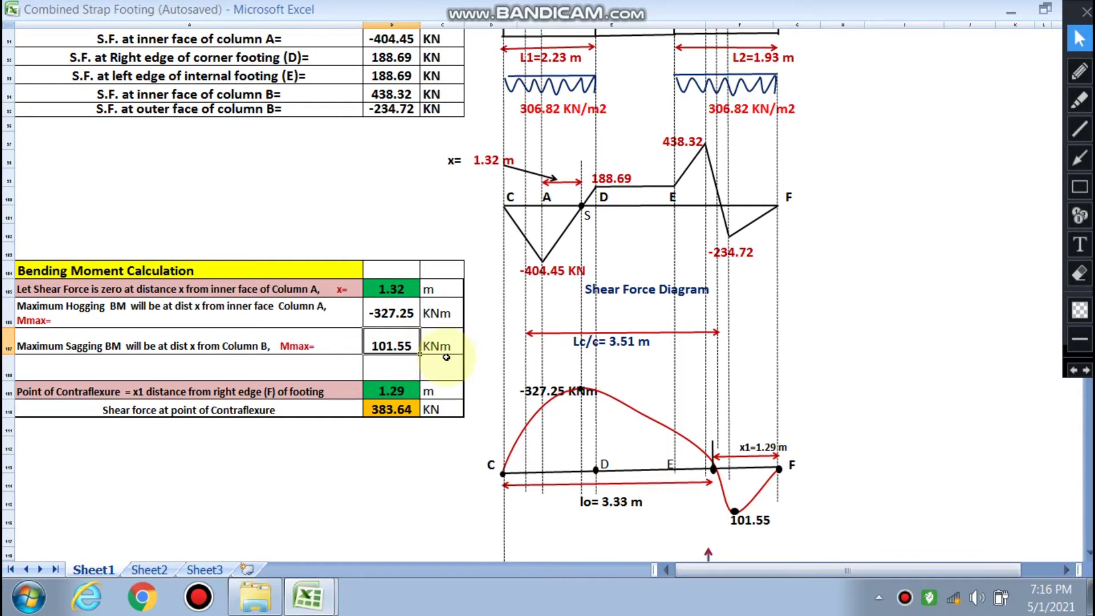
Inspect the formula for the point of contraflexure, measured as distance x1 from the footing's right edge (F).
{"action": "scroll", "coordinate": [371, 382], "scroll_direction": "down", "scroll_amount": 1}
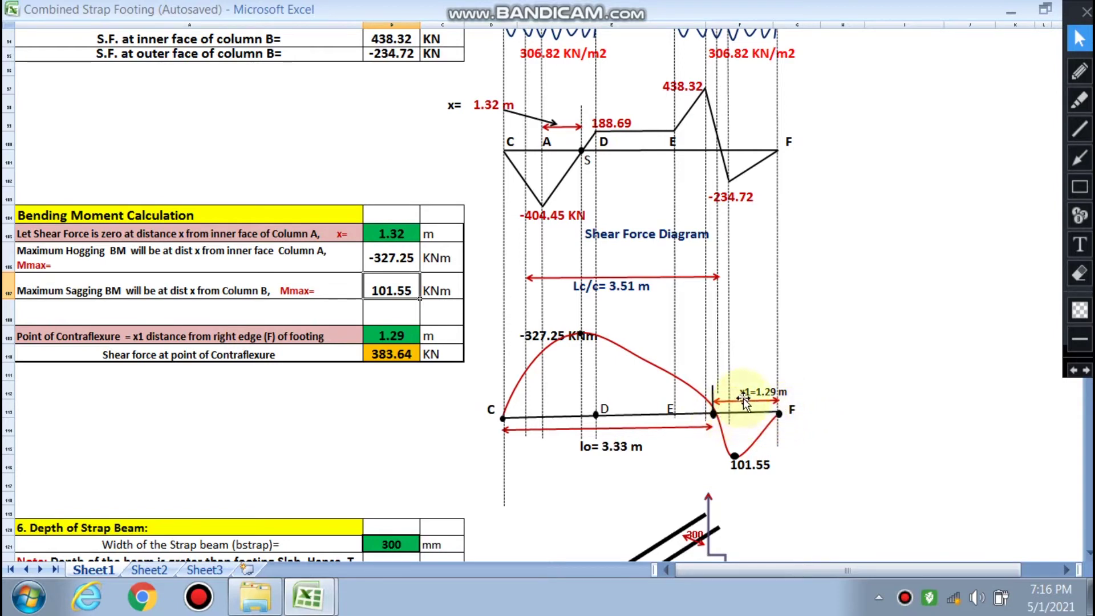
{"action": "double_click", "coordinate": [399, 340]}
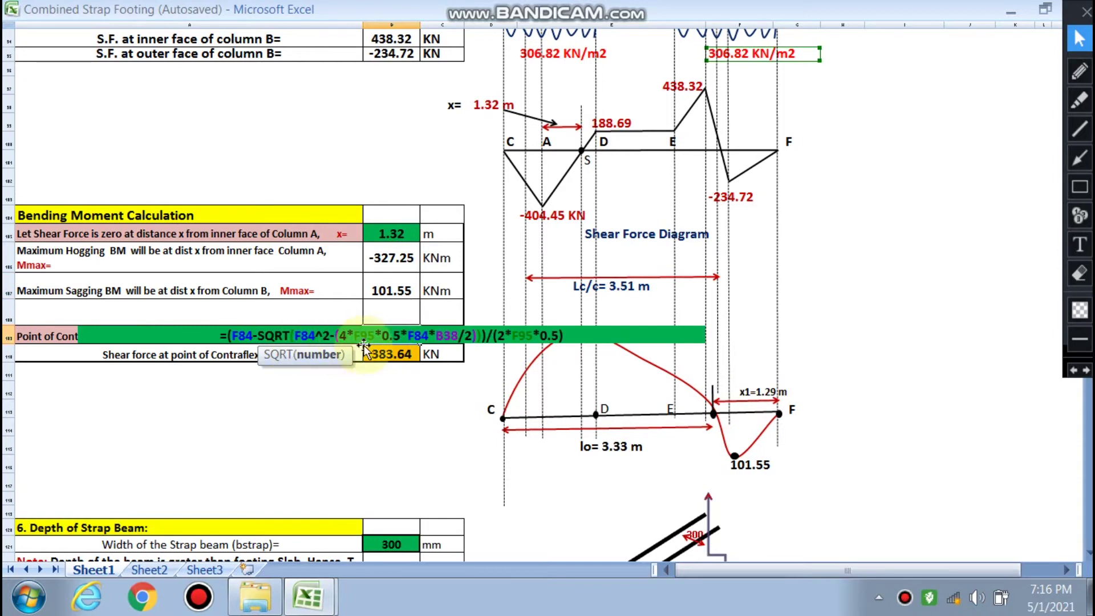
{"action": "key", "text": "Escape"}
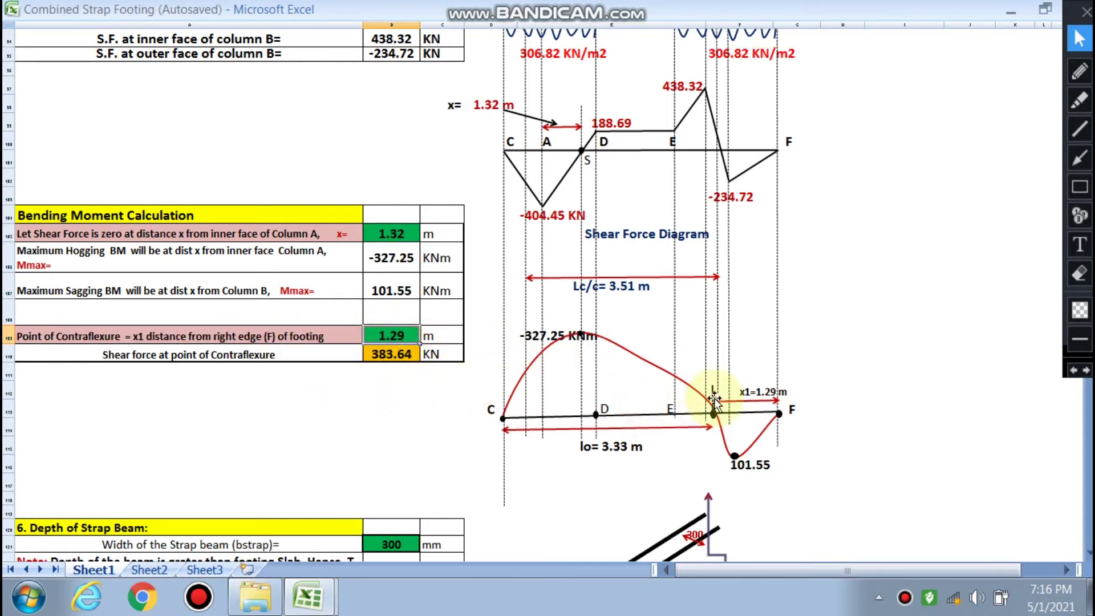
Examine the formula for the shear force at the point of contraflexure and trace its referenced pressure and column B load on the diagrams.
{"action": "scroll", "coordinate": [684, 410], "scroll_direction": "down", "scroll_amount": 2}
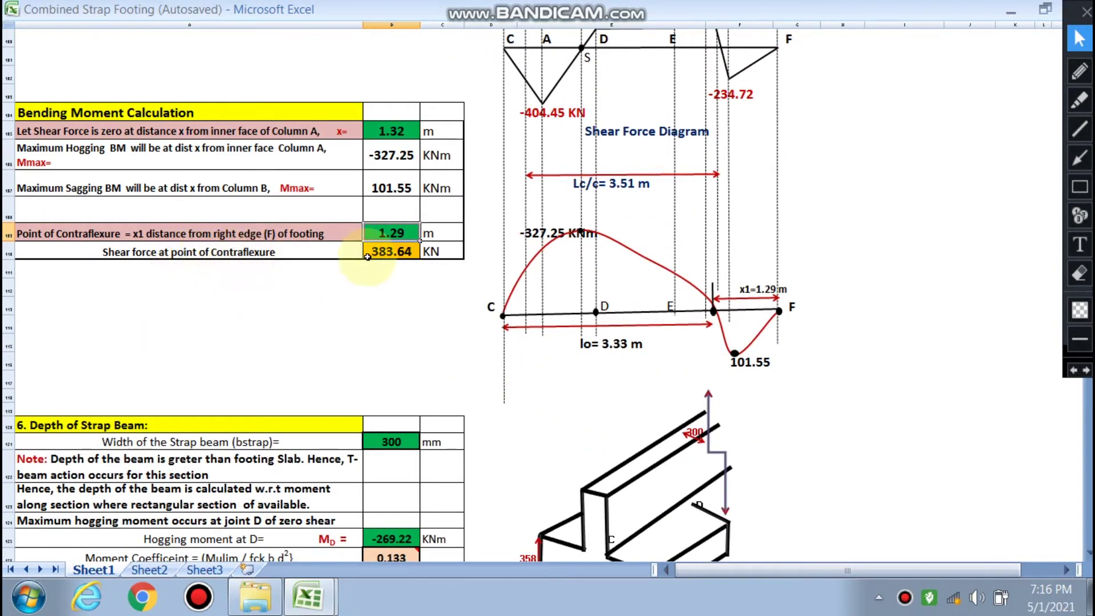
{"action": "double_click", "coordinate": [390, 255]}
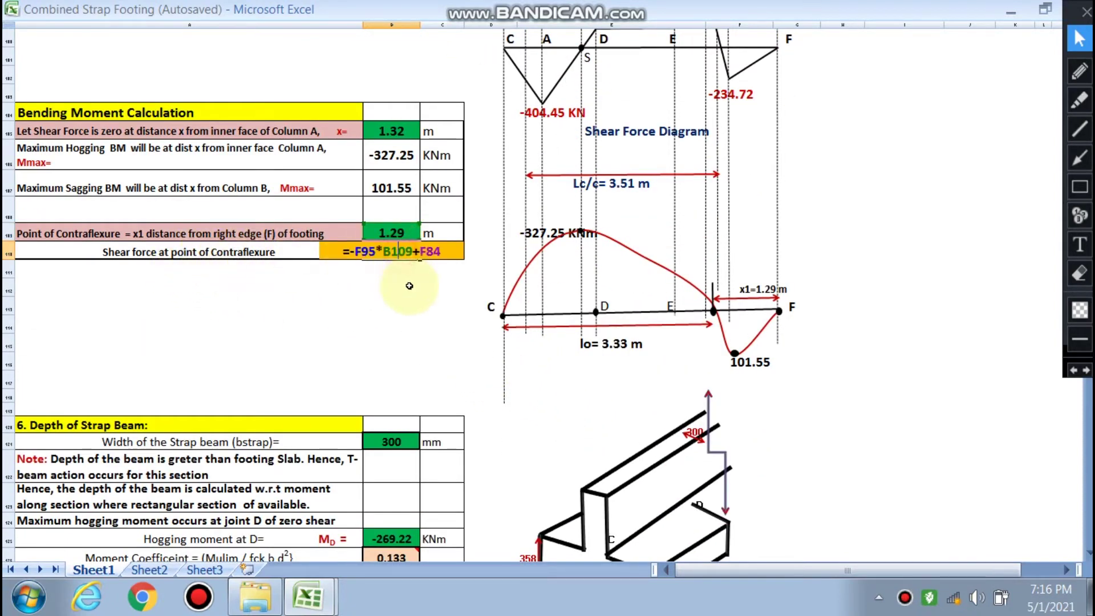
{"action": "scroll", "coordinate": [407, 295], "scroll_direction": "up", "scroll_amount": 1}
{"action": "scroll", "coordinate": [407, 295], "scroll_direction": "up", "scroll_amount": 2}
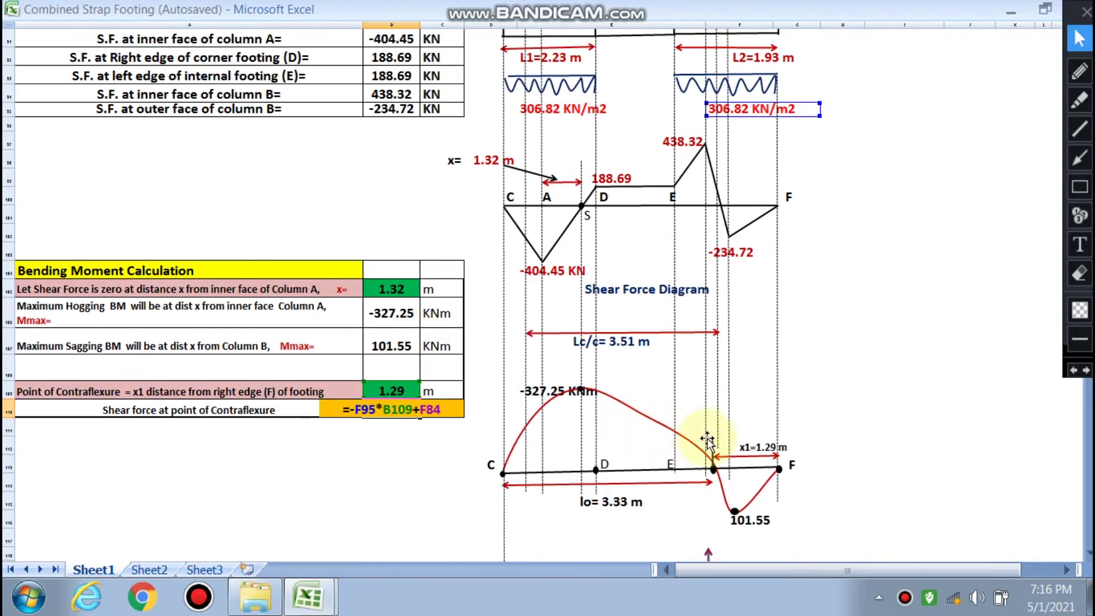
{"action": "scroll", "coordinate": [630, 446], "scroll_direction": "up", "scroll_amount": 7}
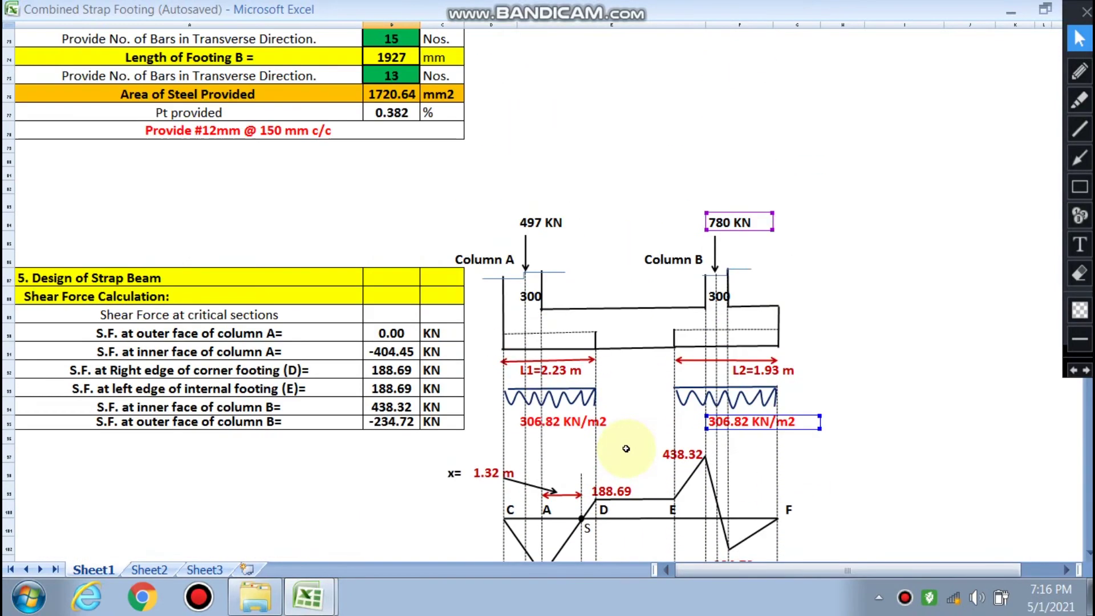
{"action": "scroll", "coordinate": [627, 448], "scroll_direction": "down", "scroll_amount": 2}
{"action": "scroll", "coordinate": [626, 449], "scroll_direction": "down", "scroll_amount": 3}
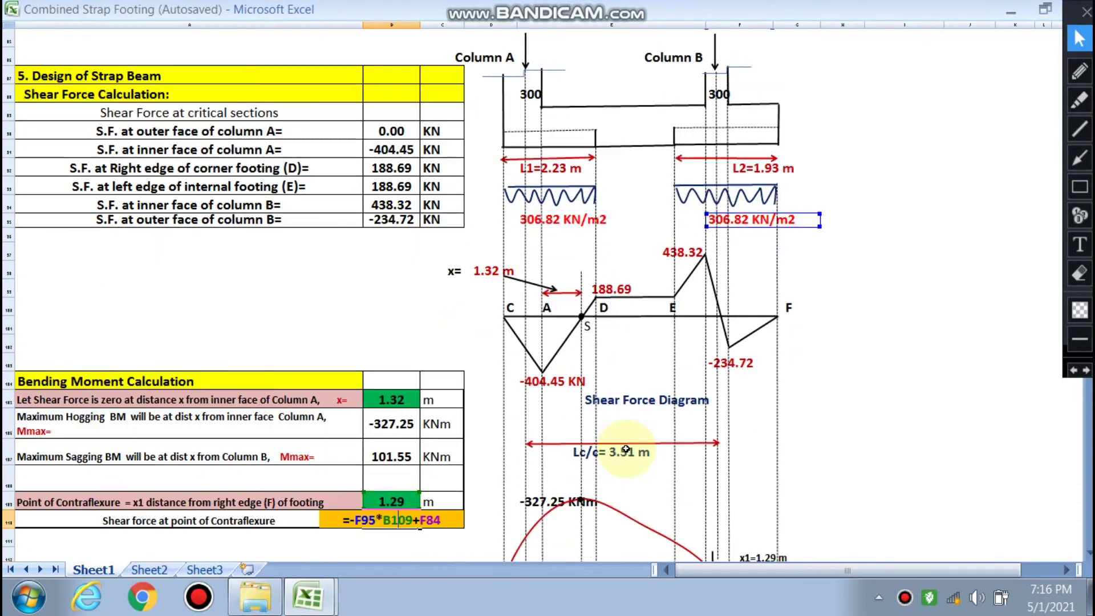
{"action": "scroll", "coordinate": [626, 449], "scroll_direction": "down", "scroll_amount": 1}
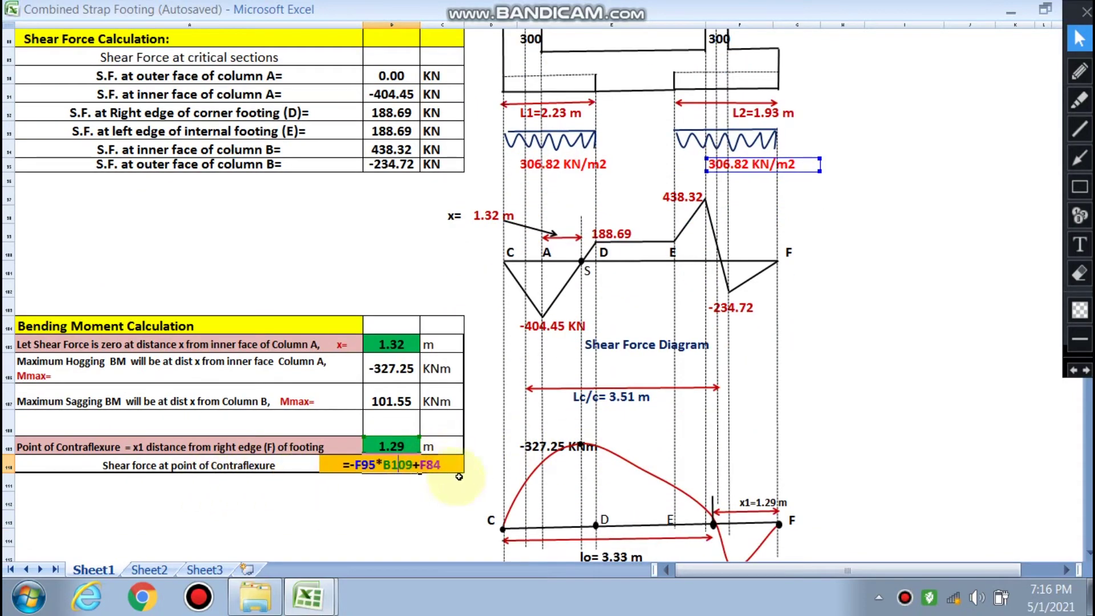
{"action": "scroll", "coordinate": [721, 513], "scroll_direction": "up", "scroll_amount": 1}
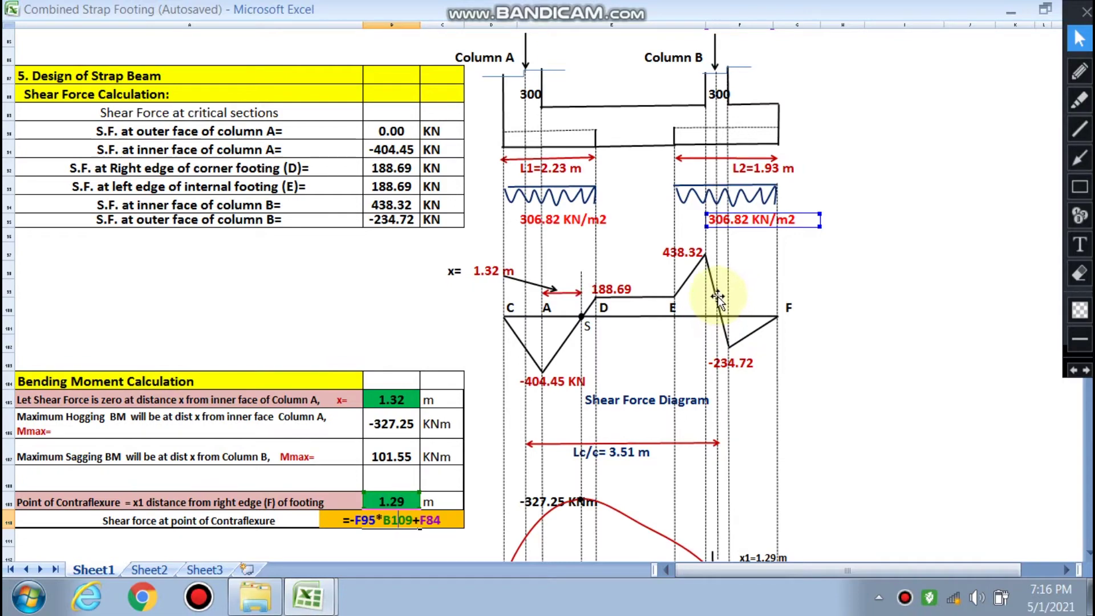
{"action": "scroll", "coordinate": [719, 300], "scroll_direction": "down", "scroll_amount": 4}
{"action": "key", "text": "Return"}
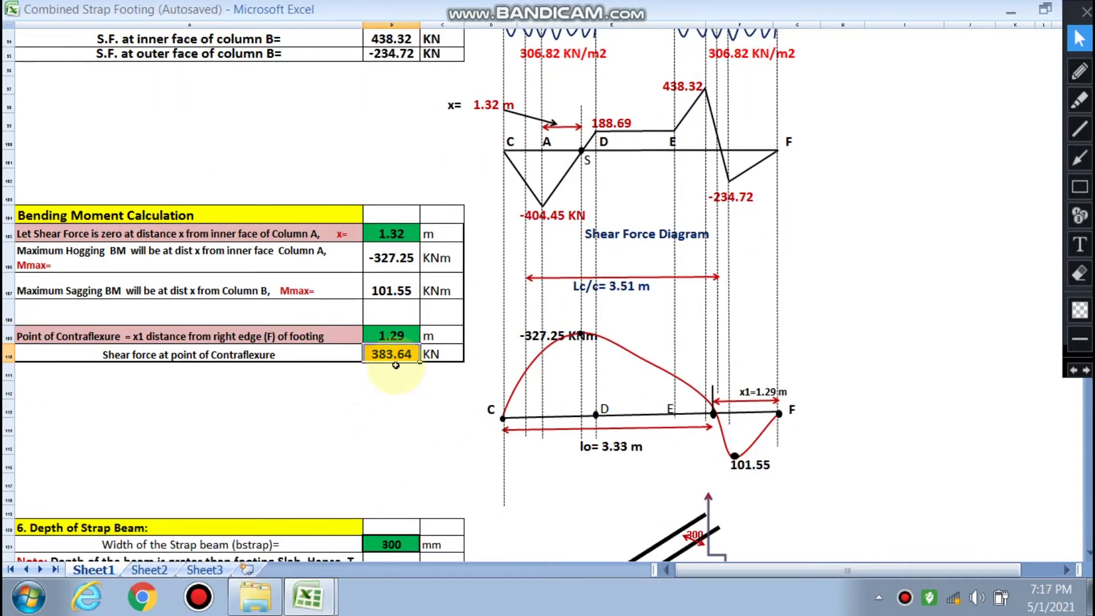
Inspect the formula for the strap beam width in the Depth of Strap Beam section.
{"action": "scroll", "coordinate": [389, 367], "scroll_direction": "down", "scroll_amount": 1}
{"action": "scroll", "coordinate": [405, 274], "scroll_direction": "down", "scroll_amount": 4}
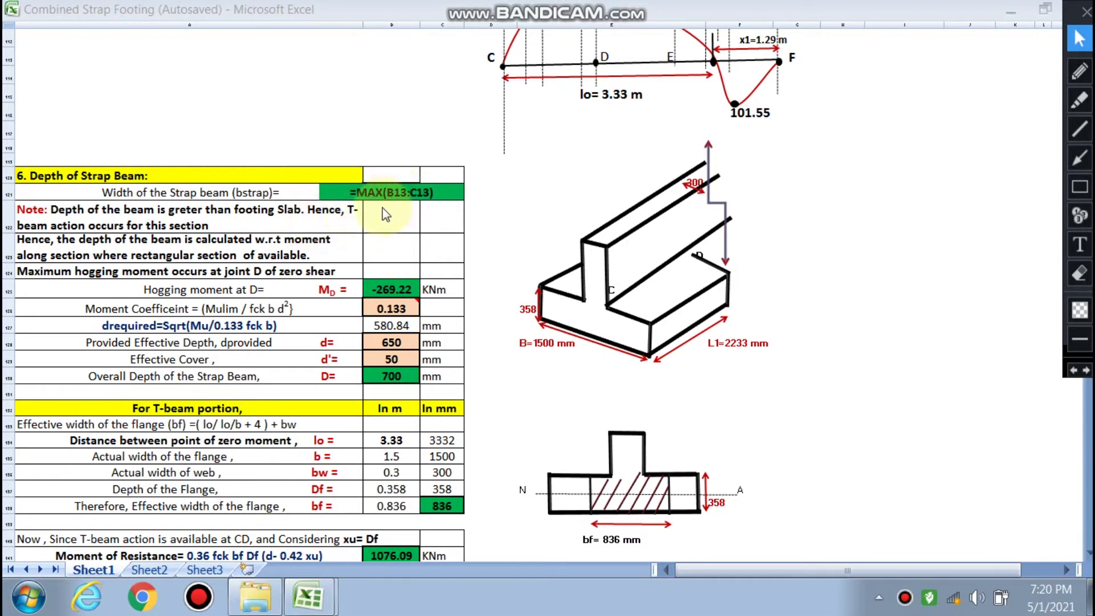
{"action": "key", "text": "Escape"}
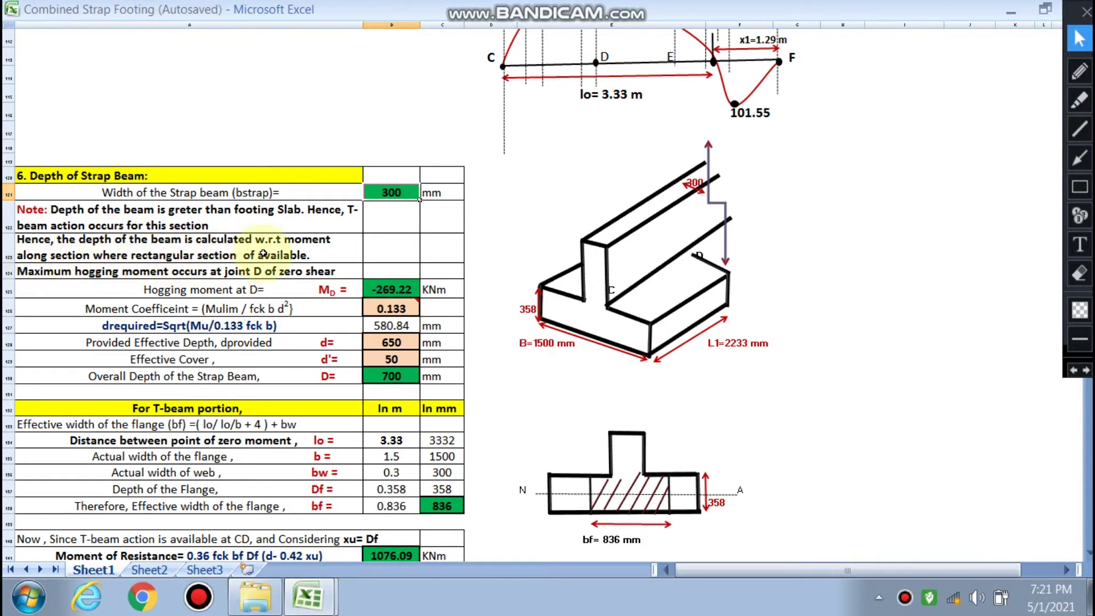
Compare the hogging moment entry at joint D in the strap beam depth section with joint D on the beam and shear force diagrams.
{"action": "scroll", "coordinate": [296, 254], "scroll_direction": "down", "scroll_amount": 1}
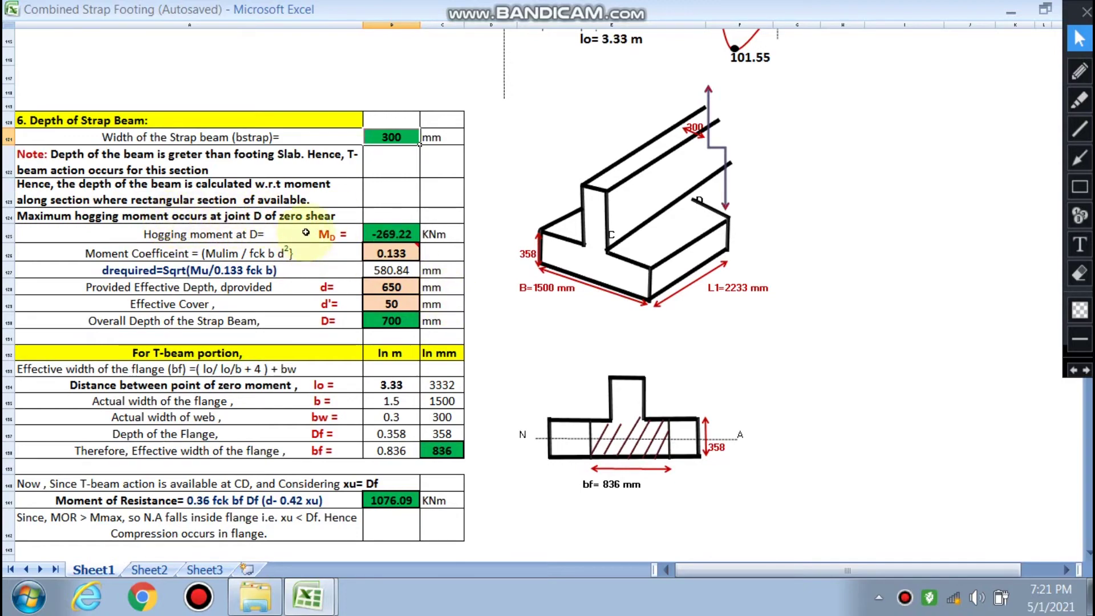
{"action": "scroll", "coordinate": [723, 227], "scroll_direction": "up", "scroll_amount": 10}
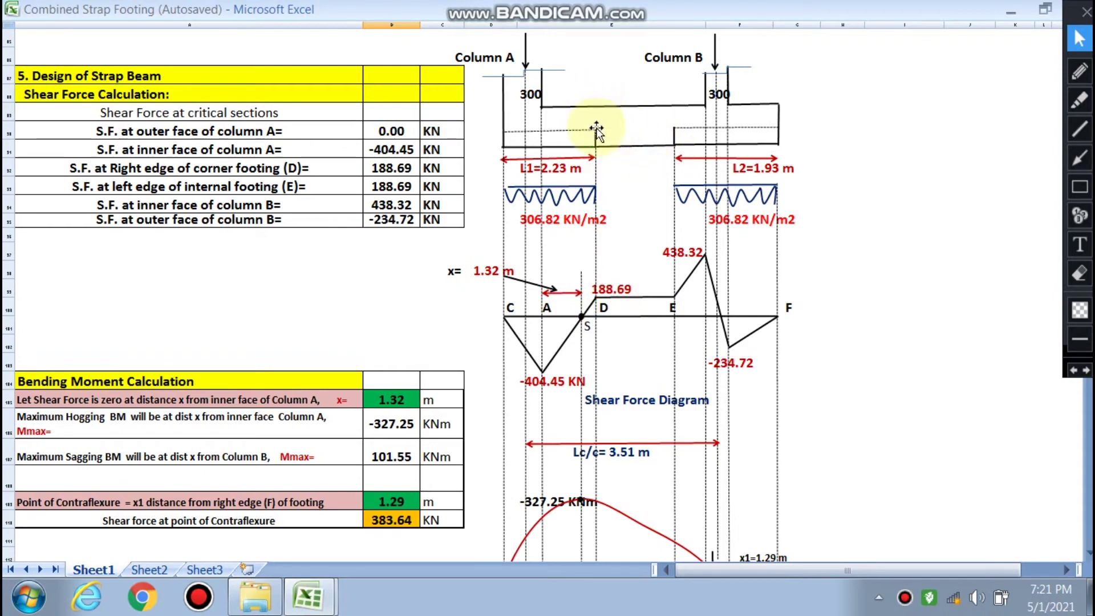
{"action": "scroll", "coordinate": [481, 268], "scroll_direction": "down", "scroll_amount": 9}
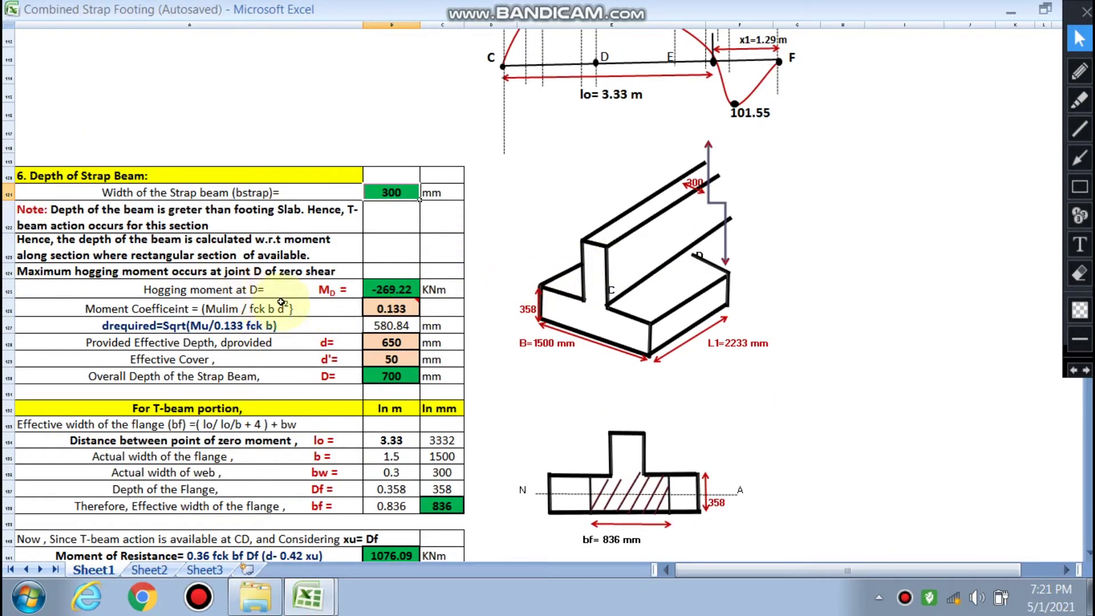
Inspect the formula for the required effective depth of the strap beam, based on the moment coefficient.
{"action": "mouse_move", "coordinate": [390, 300]}
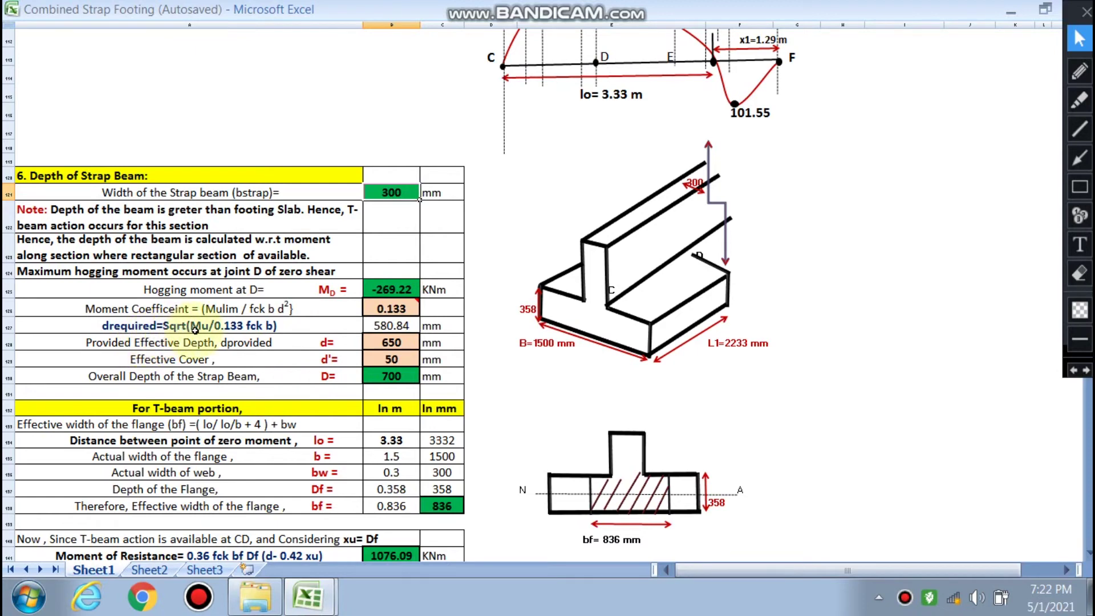
{"action": "scroll", "coordinate": [195, 329], "scroll_direction": "down", "scroll_amount": 1}
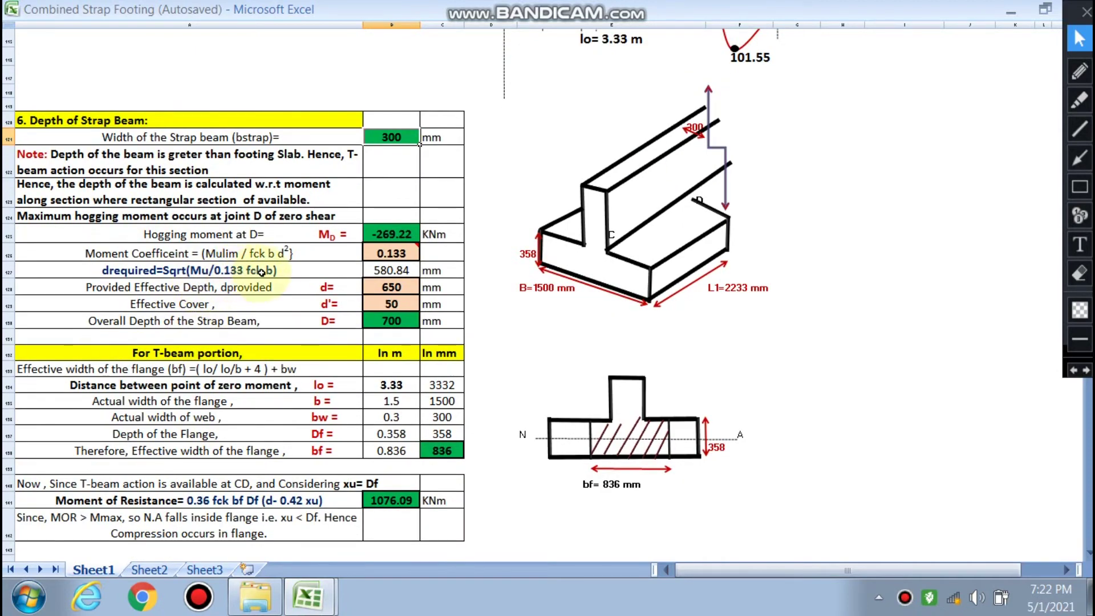
{"action": "left_click", "coordinate": [389, 272]}
{"action": "double_click", "coordinate": [390, 272]}
{"action": "key", "text": "Escape"}
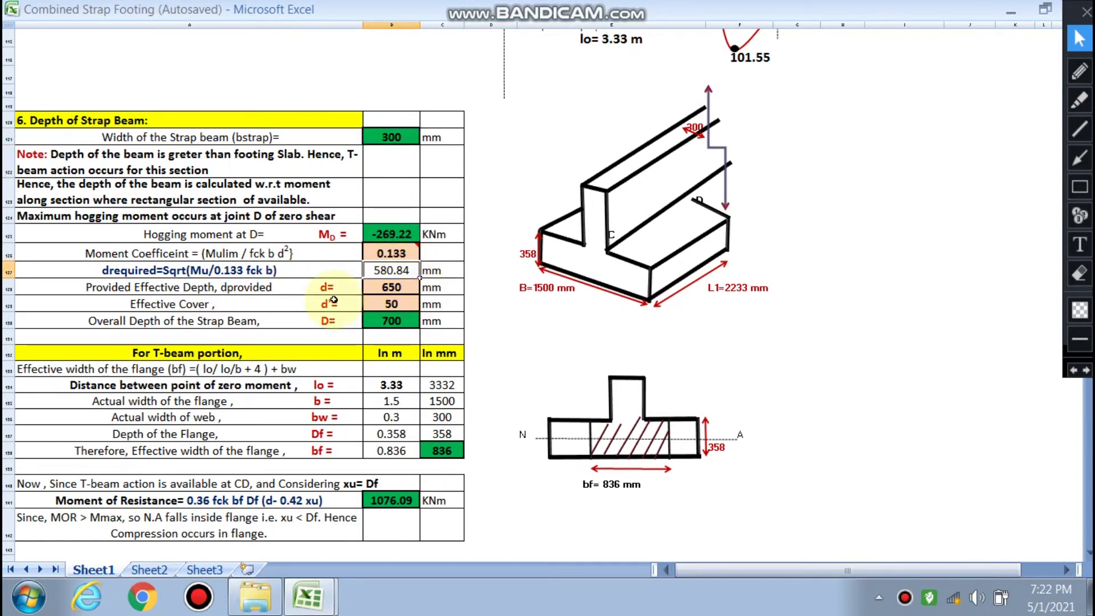
Set the provided effective depth of the strap beam to 600 mm.
{"action": "left_click", "coordinate": [398, 287]}
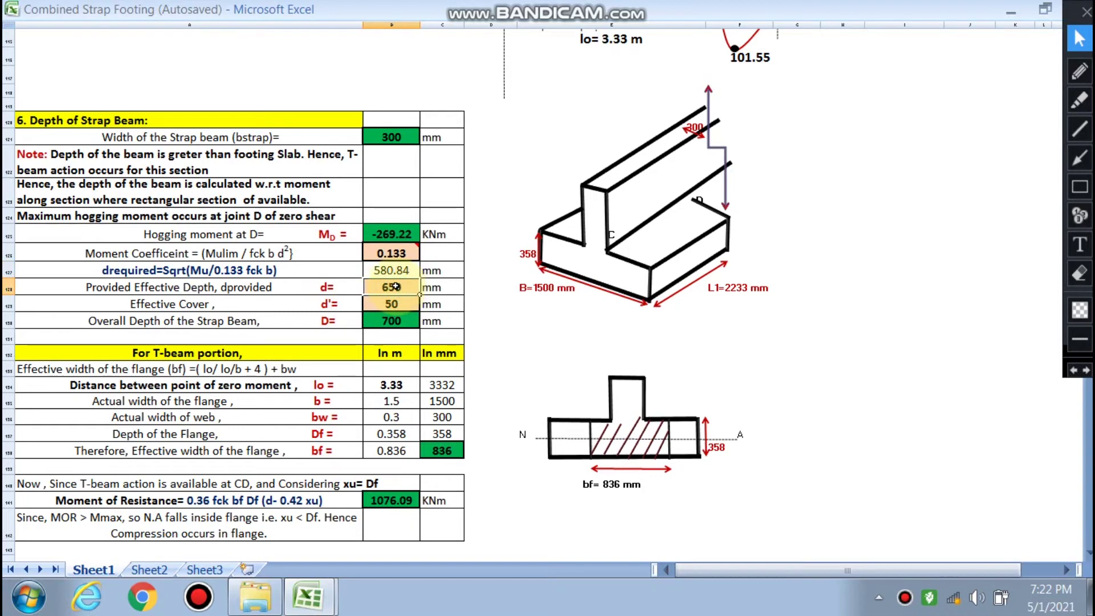
{"action": "type", "text": "600"}
{"action": "key", "text": "Return"}
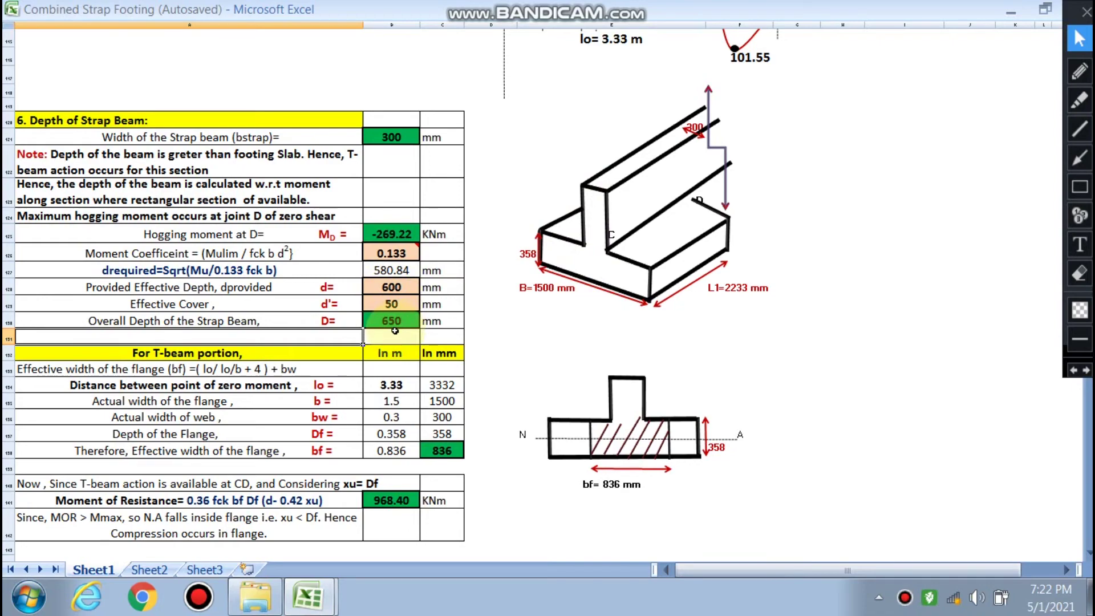
Examine the T-beam flange width section and relate its distance between points of zero moment (lo) to the bending moment diagram and column layout.
{"action": "scroll", "coordinate": [395, 330], "scroll_direction": "down", "scroll_amount": 3}
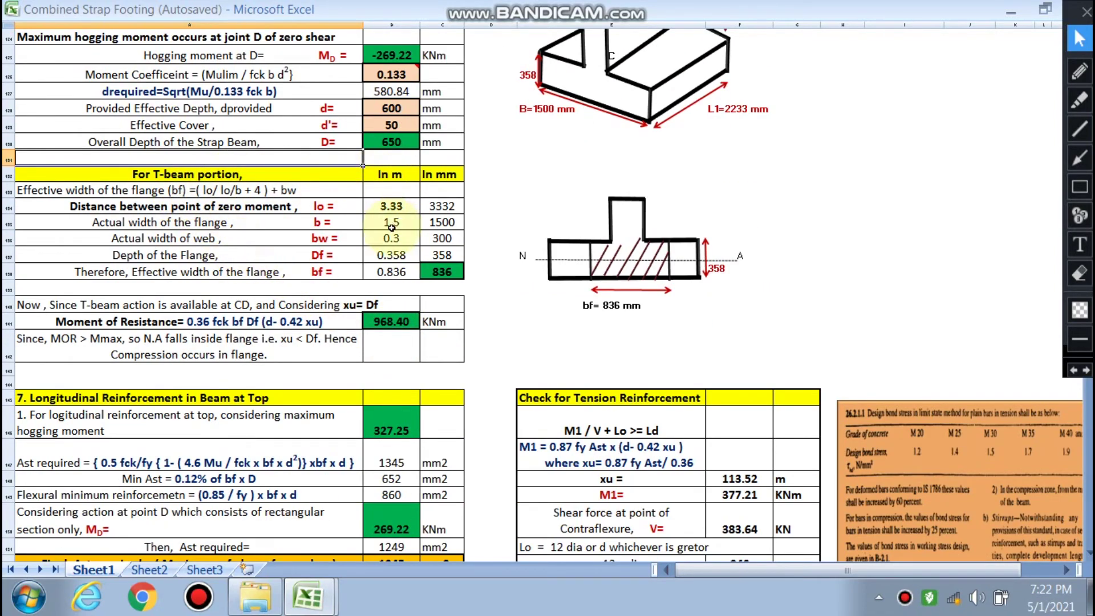
{"action": "scroll", "coordinate": [371, 291], "scroll_direction": "up", "scroll_amount": 3}
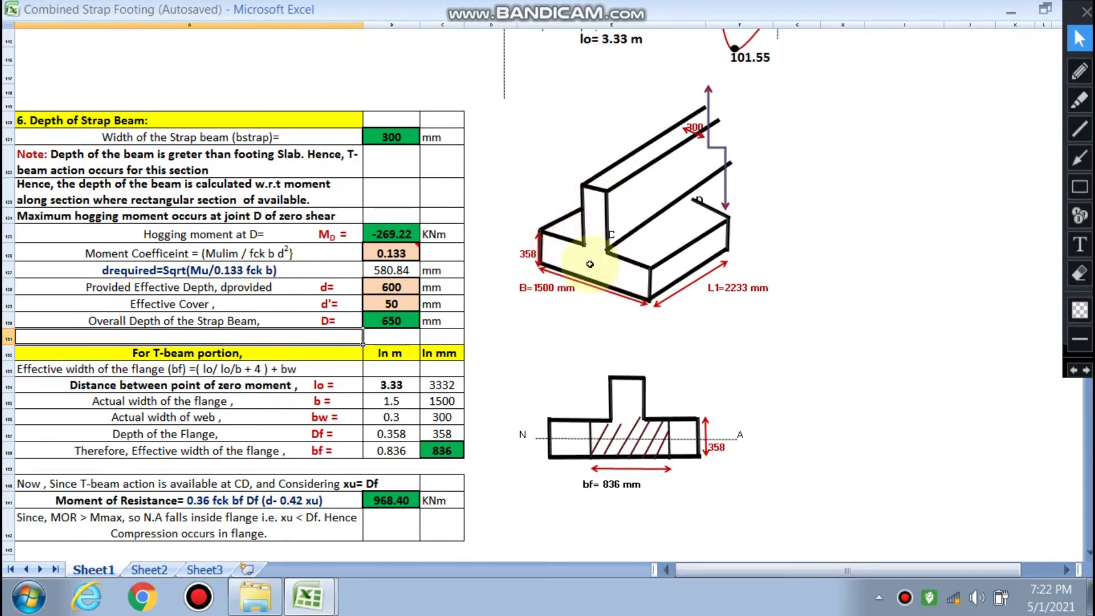
{"action": "scroll", "coordinate": [445, 291], "scroll_direction": "down", "scroll_amount": 1}
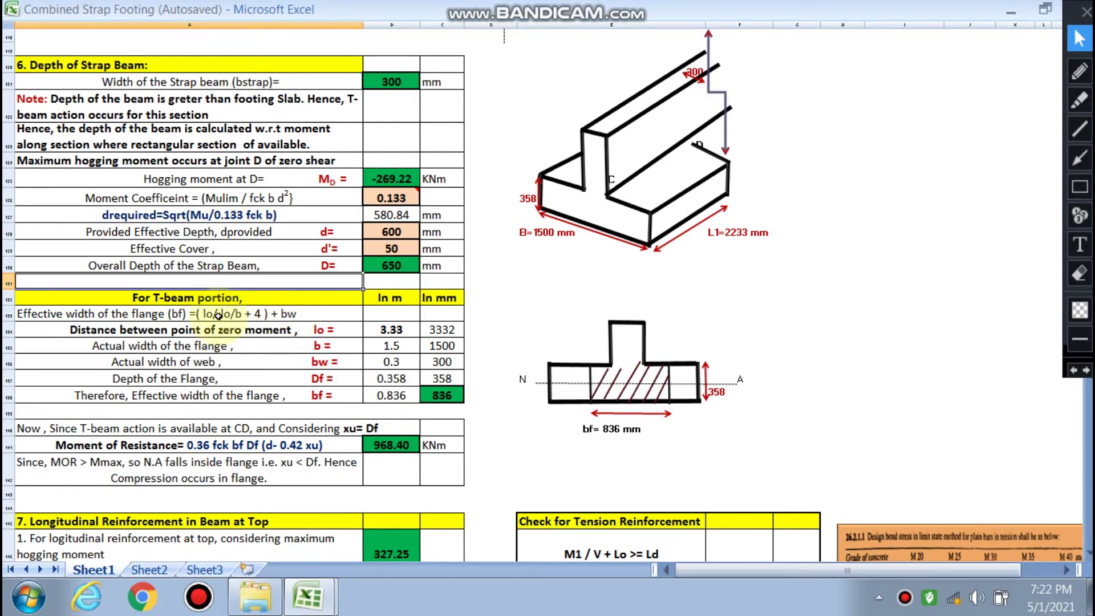
{"action": "scroll", "coordinate": [490, 342], "scroll_direction": "up", "scroll_amount": 5}
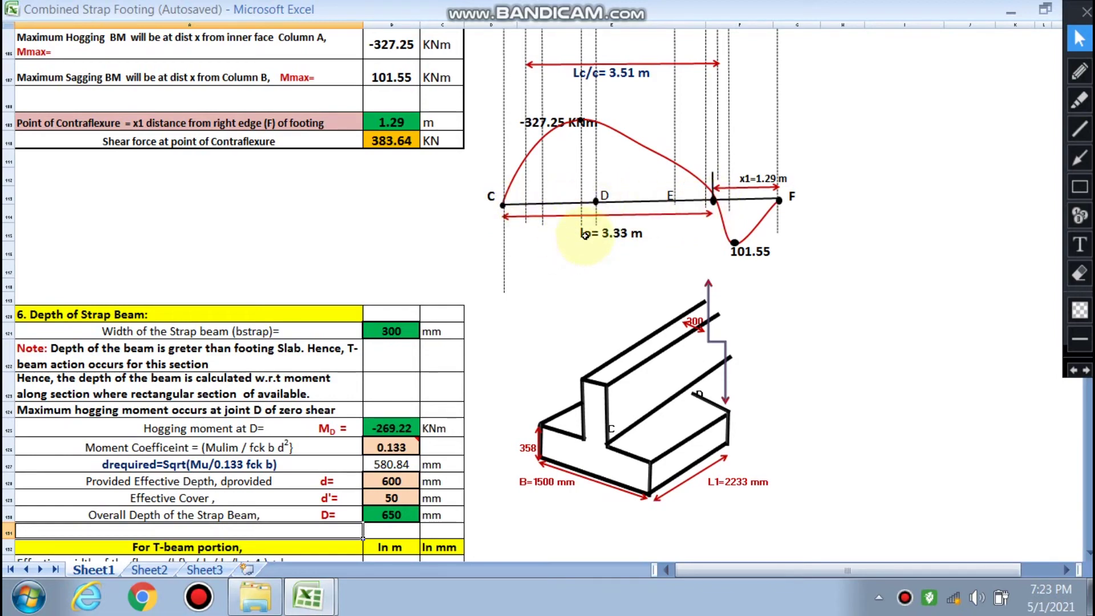
{"action": "scroll", "coordinate": [433, 313], "scroll_direction": "down", "scroll_amount": 5}
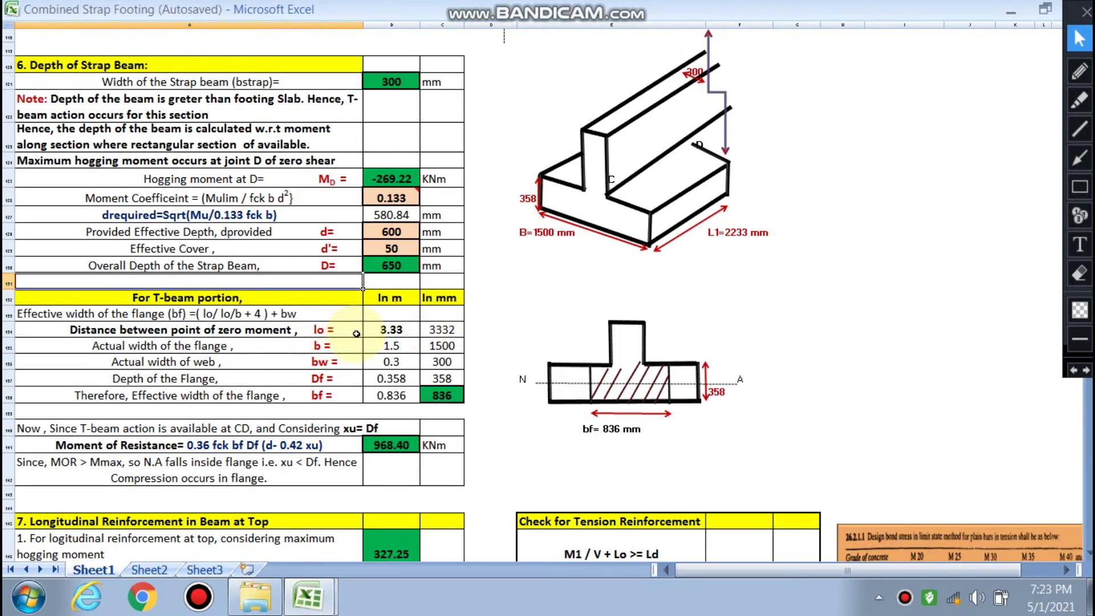
{"action": "scroll", "coordinate": [457, 348], "scroll_direction": "up", "scroll_amount": 5}
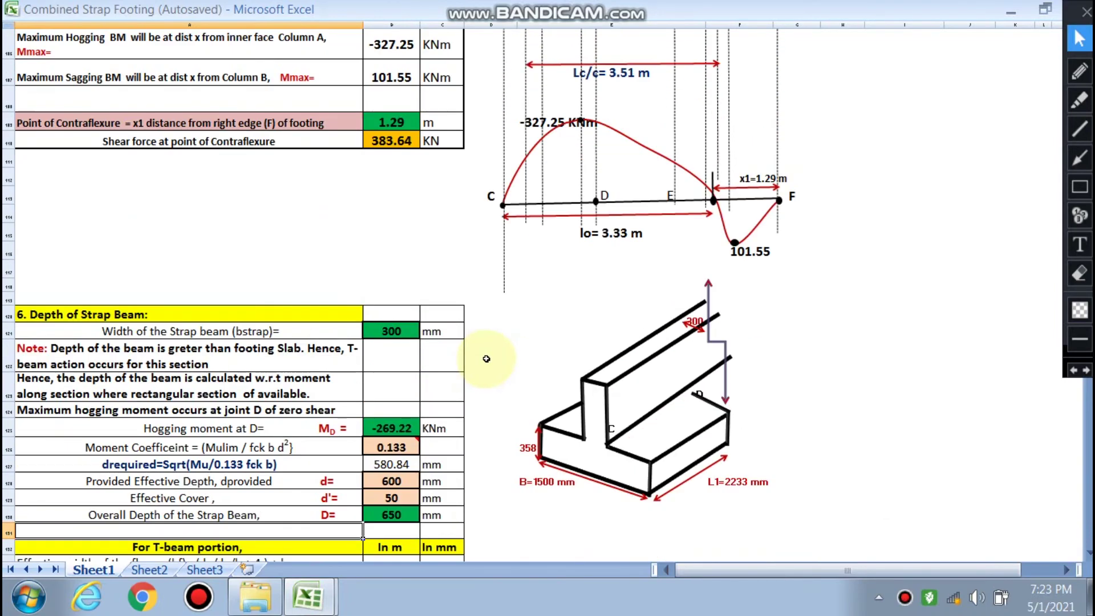
{"action": "scroll", "coordinate": [513, 274], "scroll_direction": "down", "scroll_amount": 3}
{"action": "scroll", "coordinate": [530, 142], "scroll_direction": "up", "scroll_amount": 4}
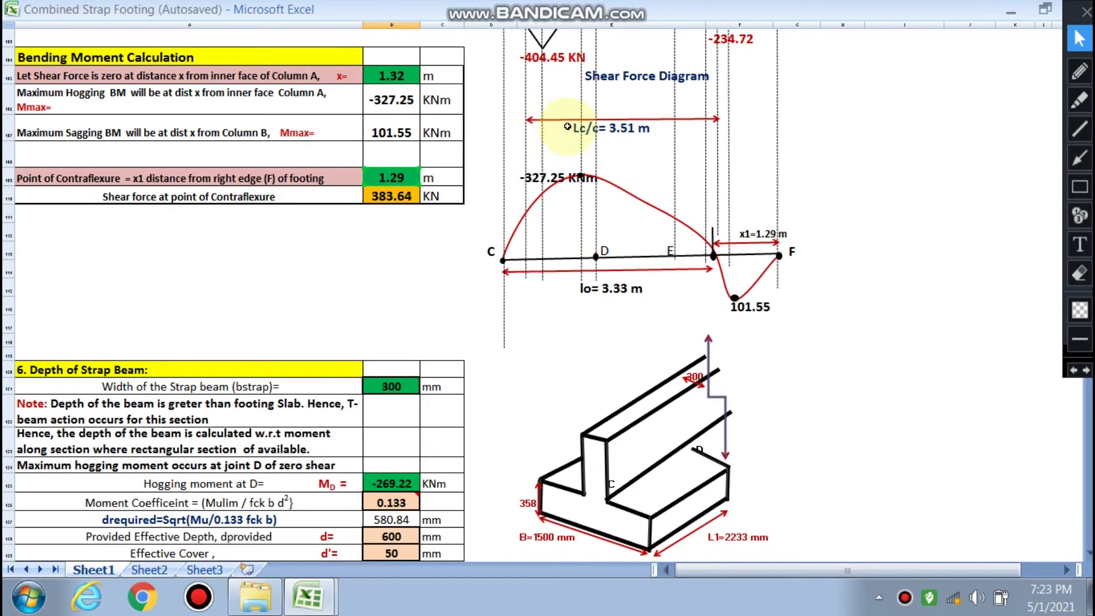
{"action": "scroll", "coordinate": [521, 208], "scroll_direction": "up", "scroll_amount": 2}
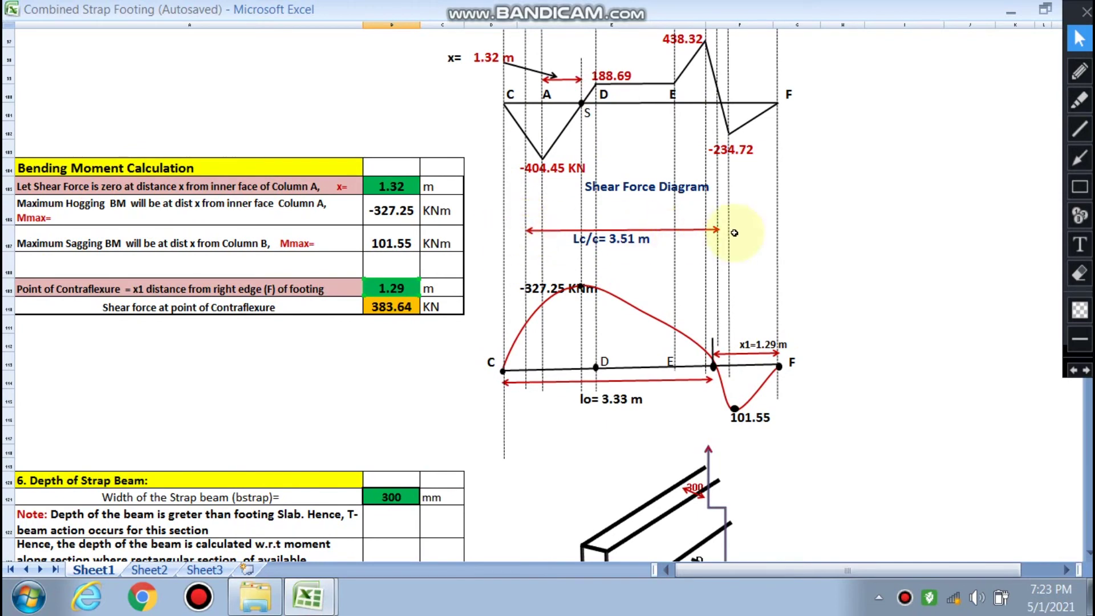
{"action": "scroll", "coordinate": [729, 251], "scroll_direction": "up", "scroll_amount": 5}
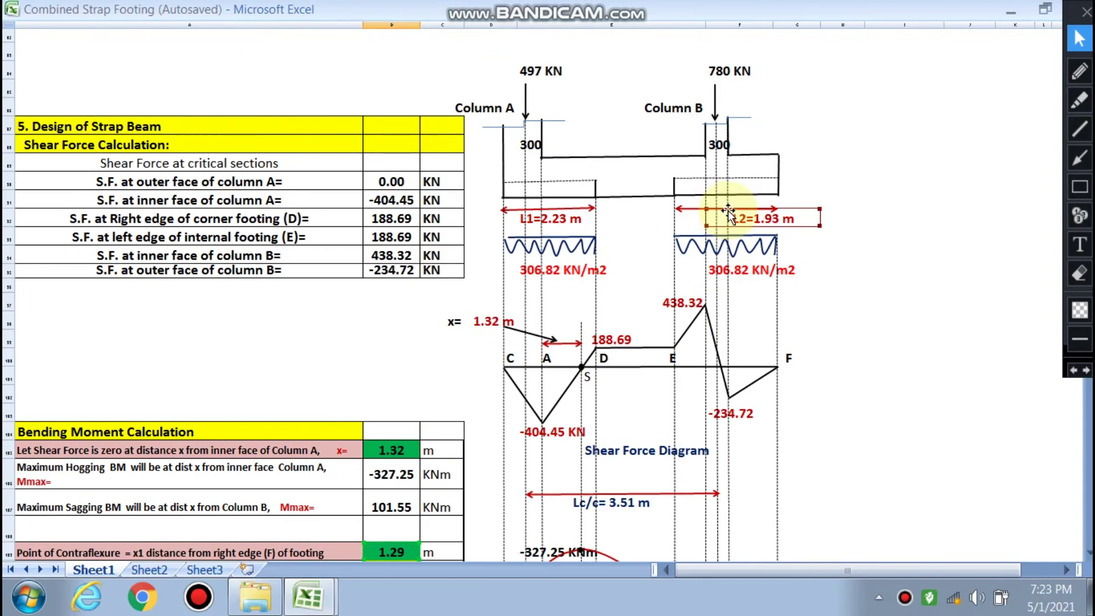
Inspect the formula for the distance between points of zero moment (lo) and trace its terms on the bending moment diagram.
{"action": "scroll", "coordinate": [698, 275], "scroll_direction": "down", "scroll_amount": 4}
{"action": "scroll", "coordinate": [699, 275], "scroll_direction": "down", "scroll_amount": 8}
{"action": "double_click", "coordinate": [391, 325]}
{"action": "scroll", "coordinate": [399, 285], "scroll_direction": "down", "scroll_amount": 1}
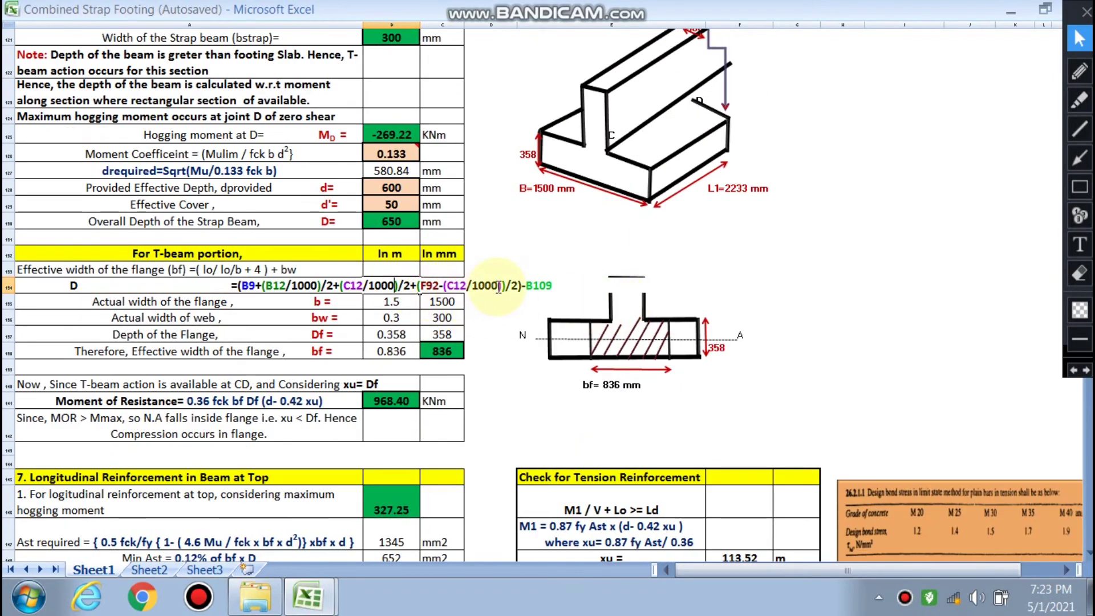
{"action": "scroll", "coordinate": [586, 305], "scroll_direction": "up", "scroll_amount": 4}
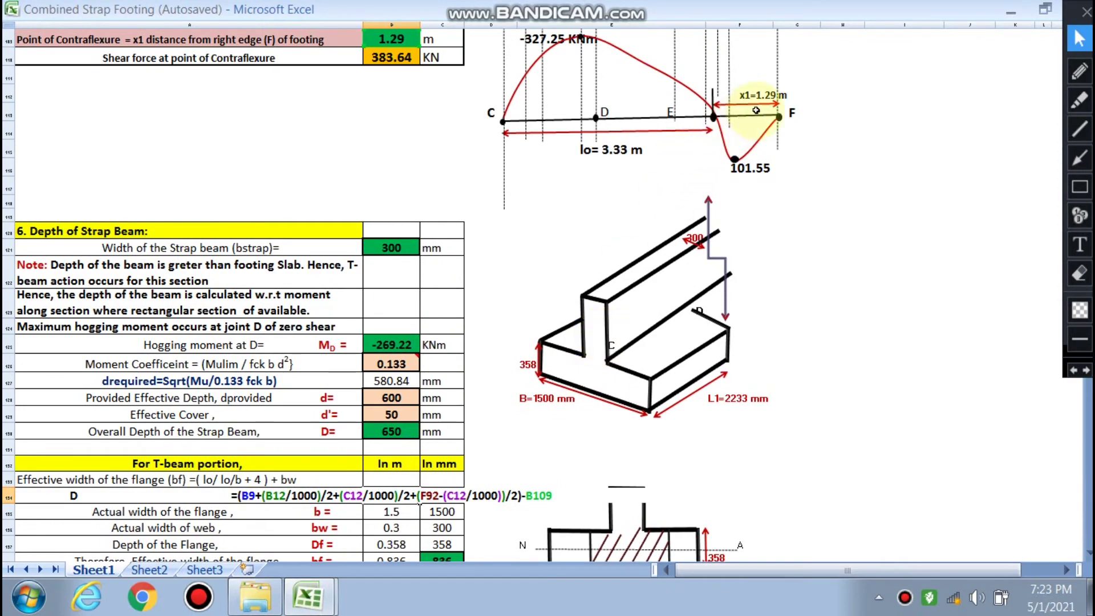